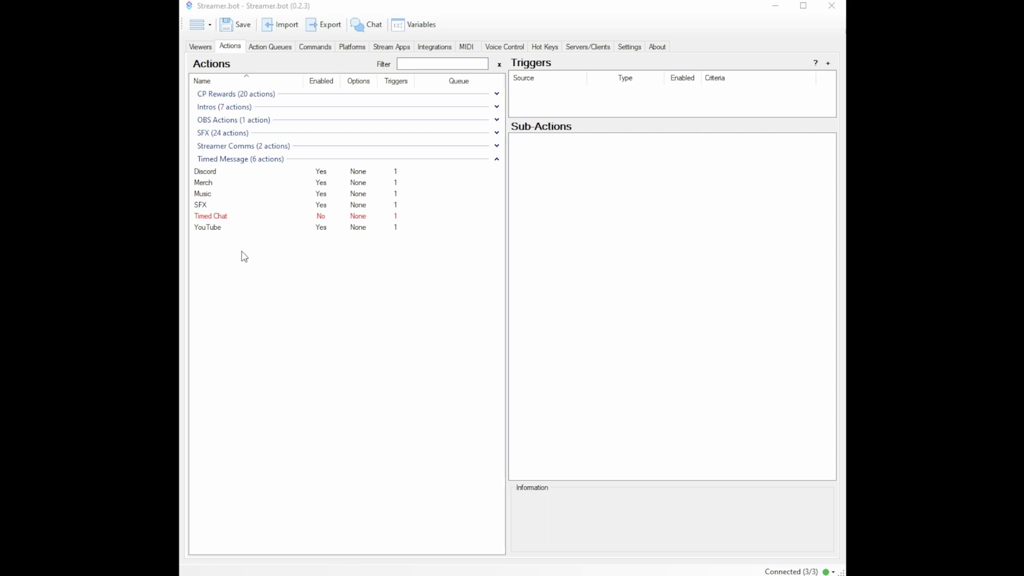
Review the triggers and messages of the Discord, Merch, Music, SFX and YouTube actions in the Timed Message group.
click(210, 174)
click(213, 184)
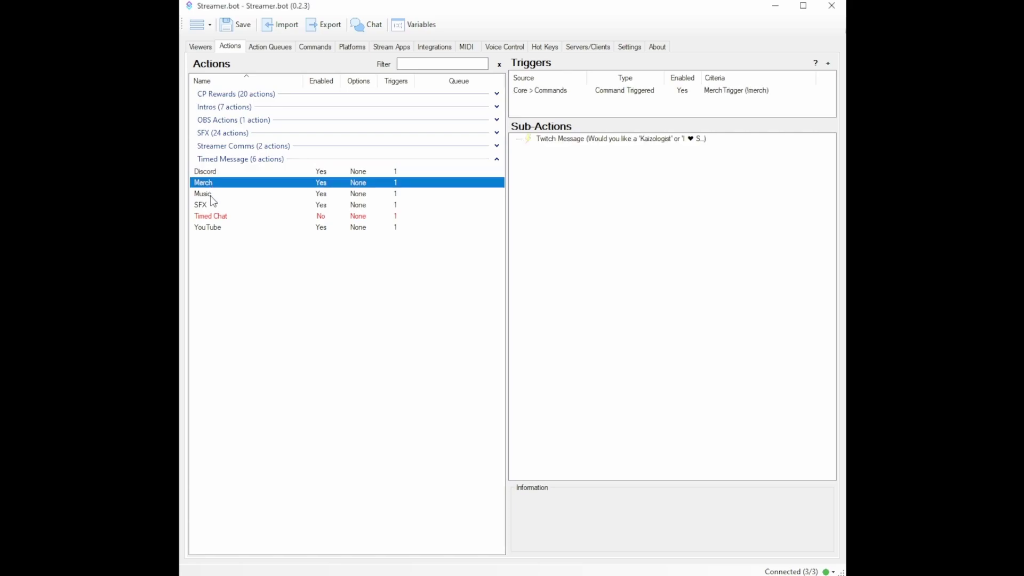
click(211, 196)
click(207, 205)
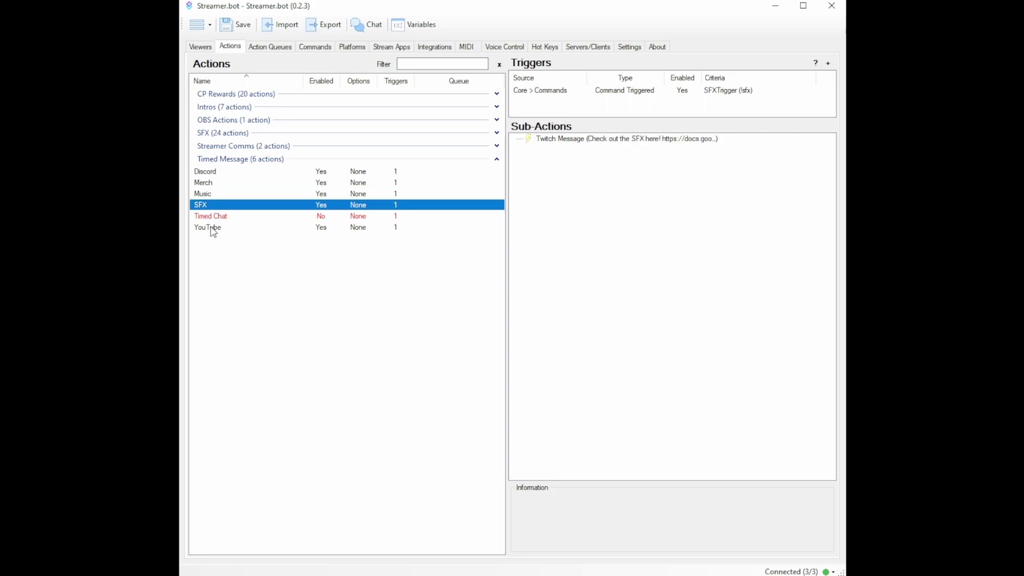
click(214, 230)
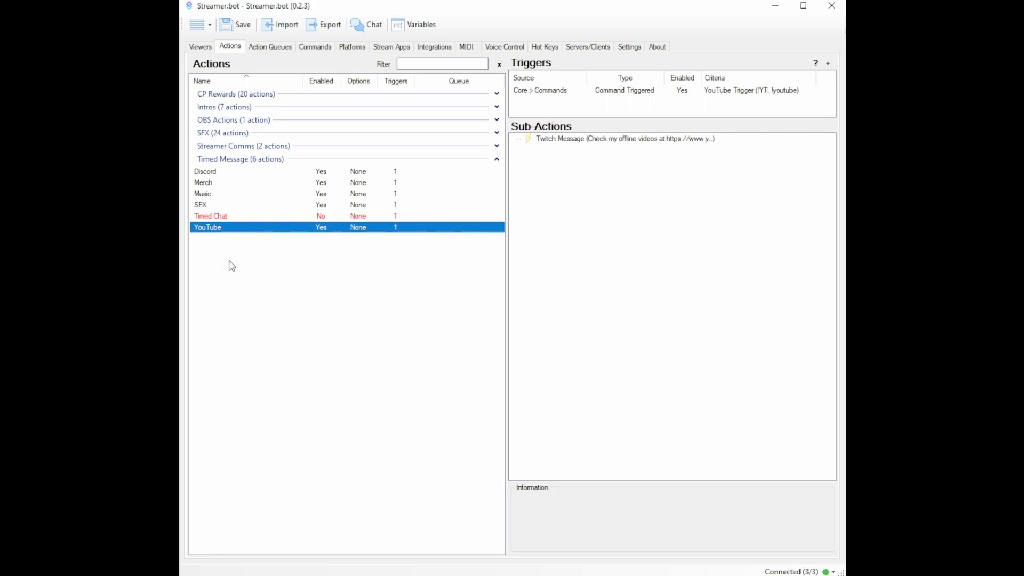
click(252, 174)
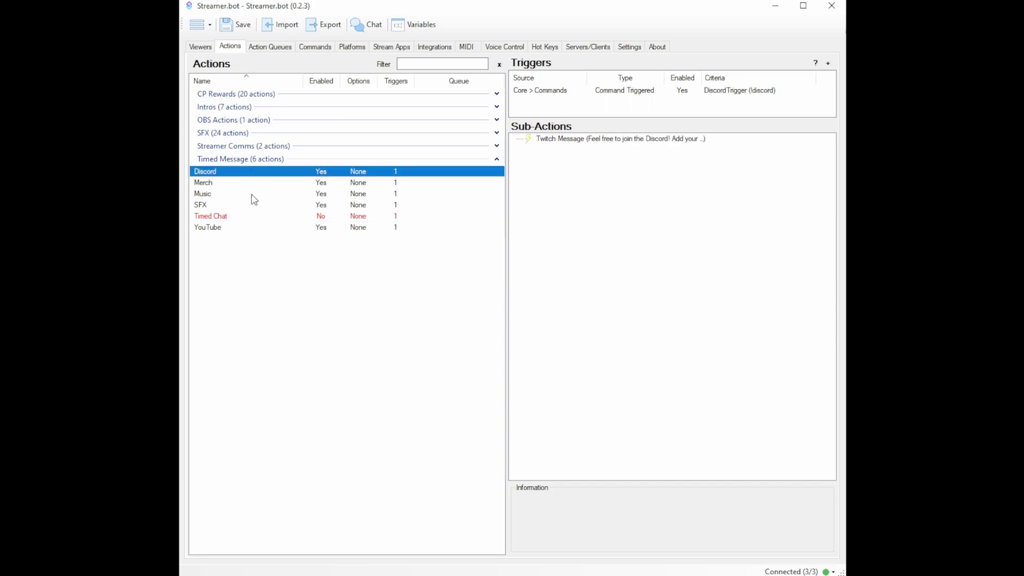
right_click(226, 277)
click(242, 285)
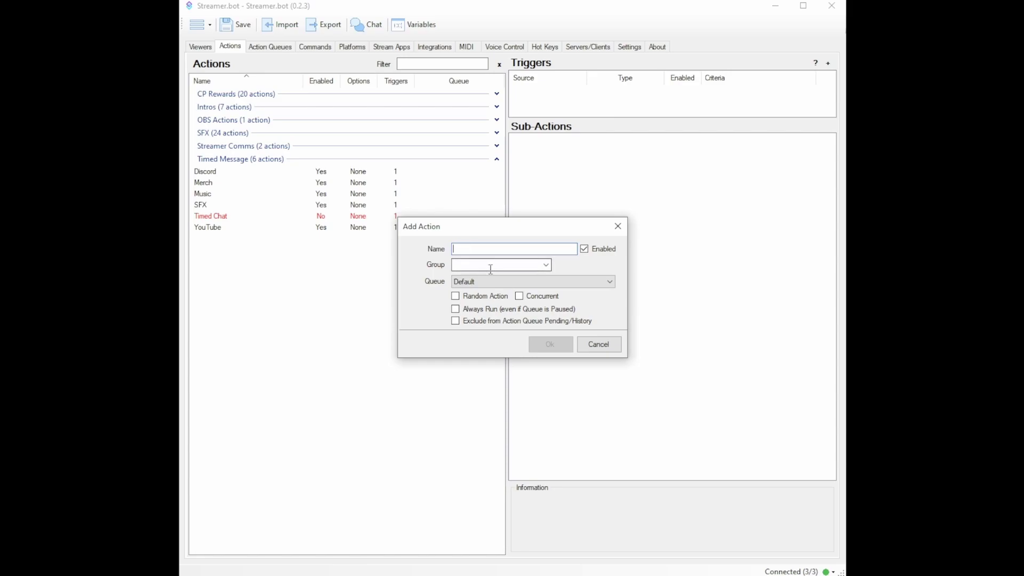
click(599, 345)
Examine the Discord action's Twitch message sub-action, including its preferred account options and message text.
click(236, 176)
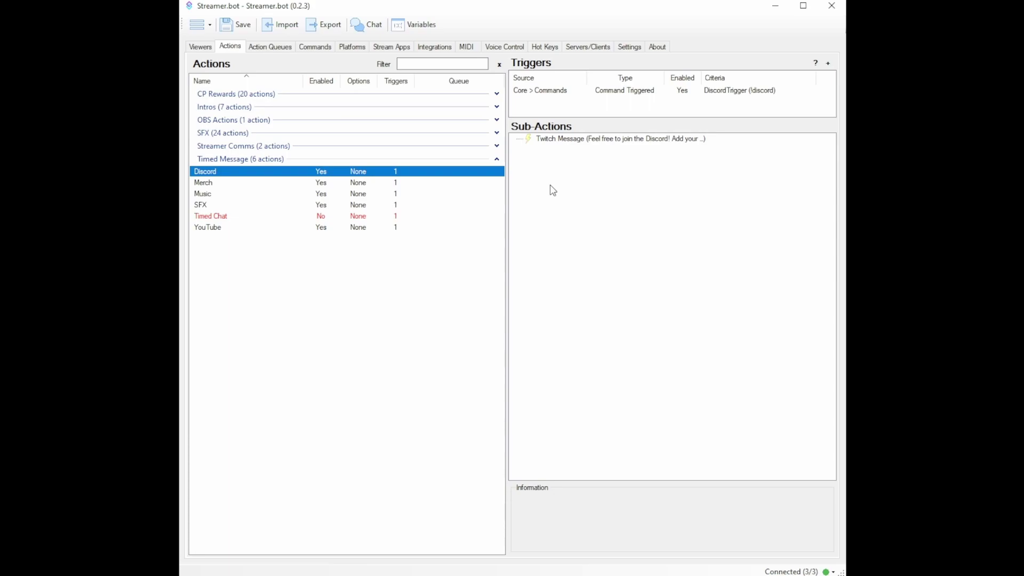
right_click(522, 166)
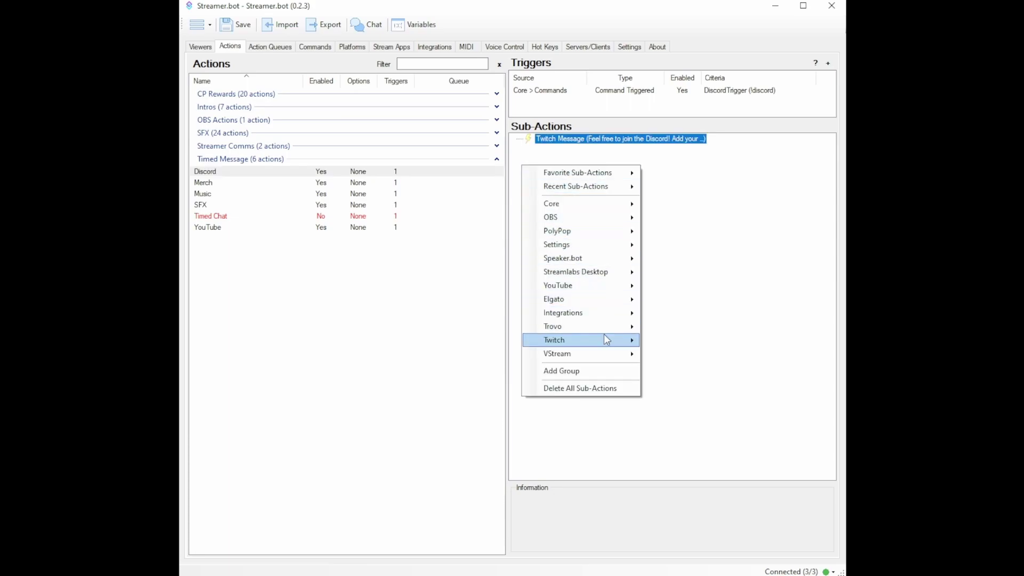
mouse_move(603, 340)
mouse_move(688, 383)
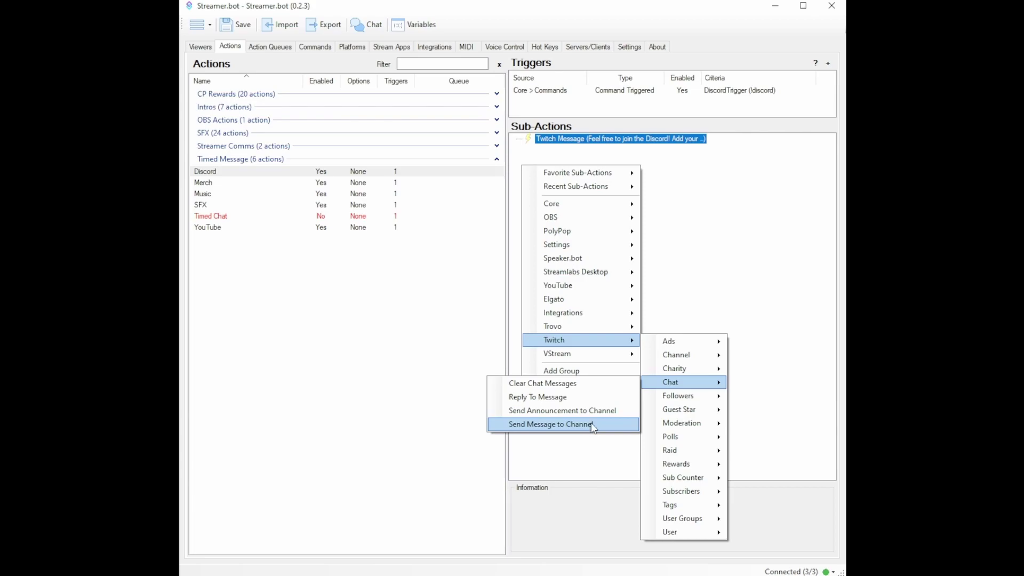
mouse_move(619, 288)
click(638, 144)
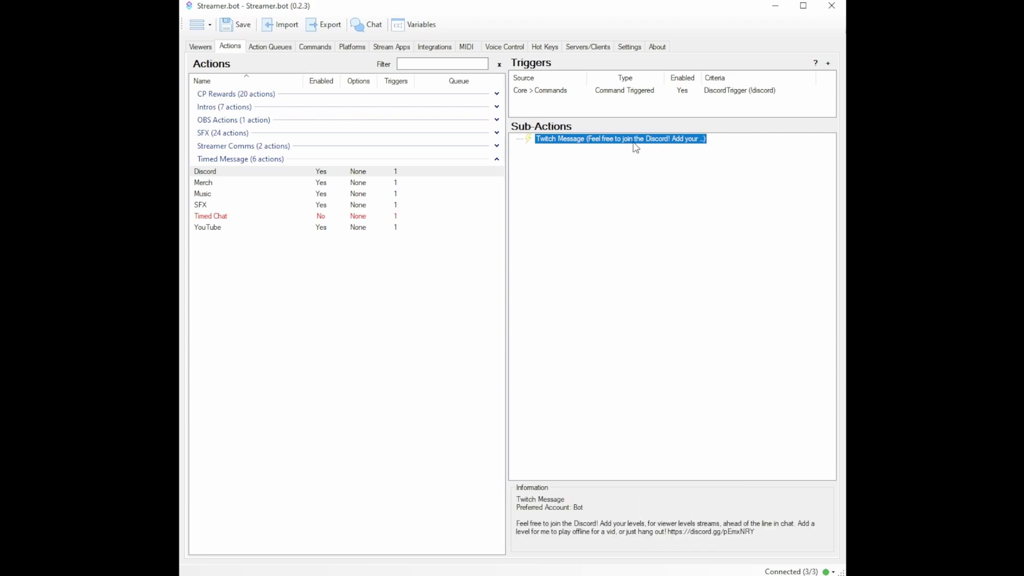
double_click(602, 139)
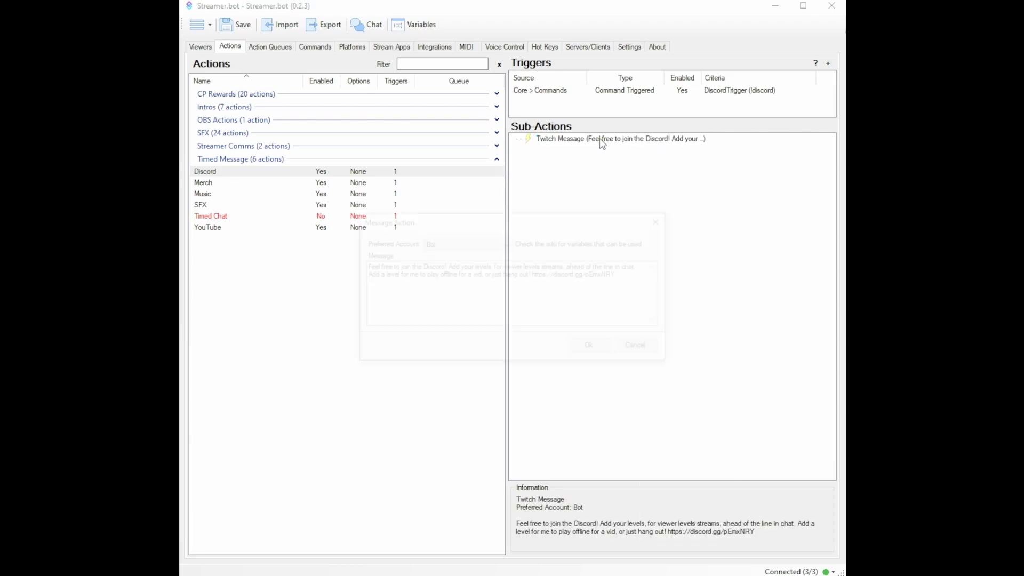
click(450, 243)
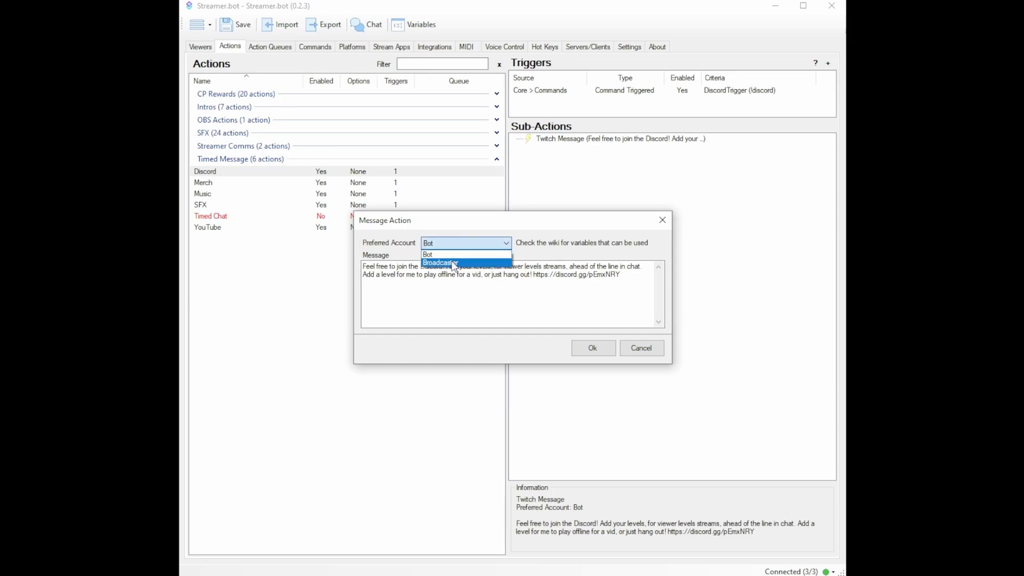
key(Escape)
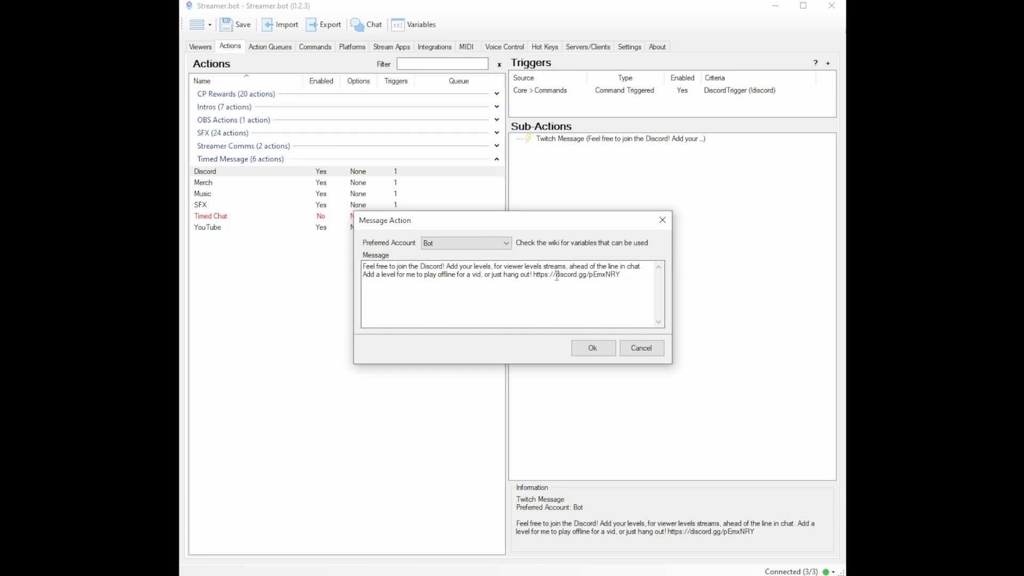
click(593, 348)
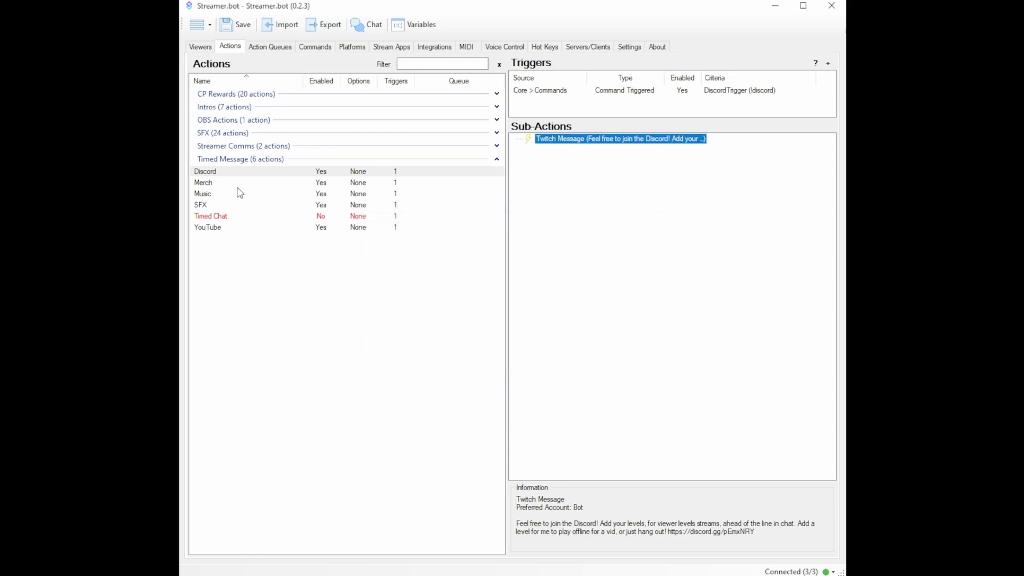
Compare the triggers and sub-actions of the individual message actions with those of the Timed Chat action.
click(205, 183)
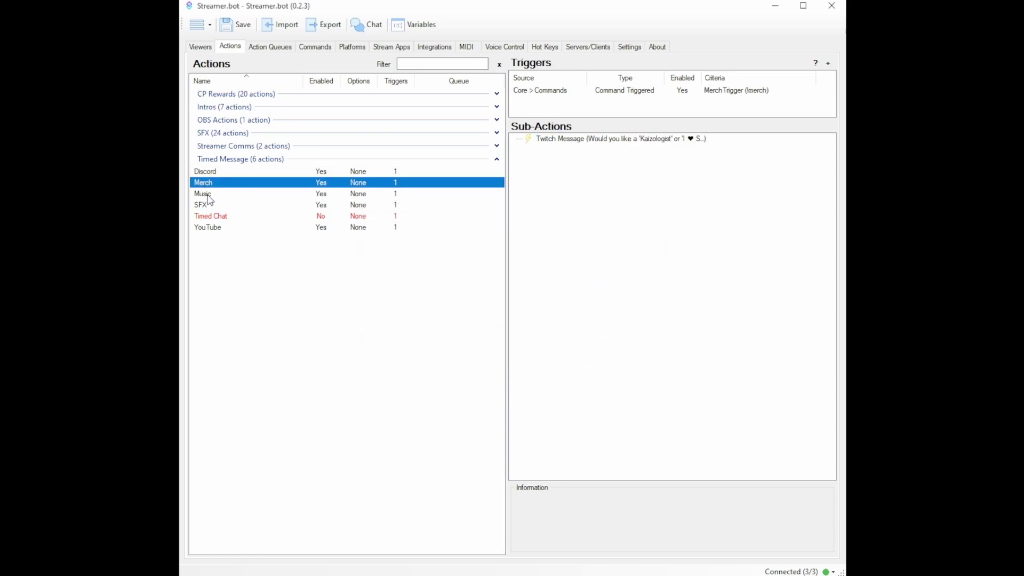
click(206, 194)
click(205, 205)
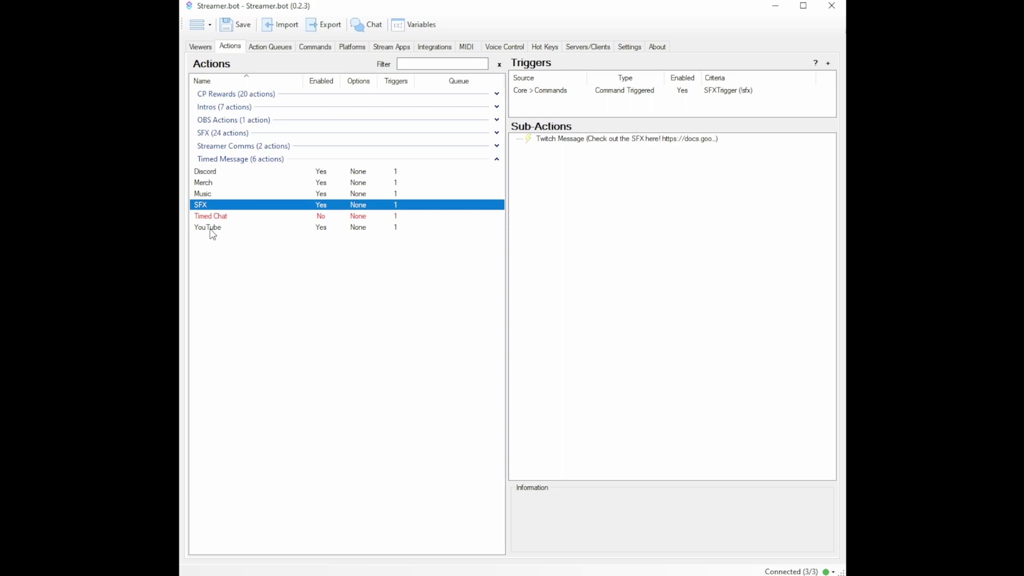
click(211, 230)
click(239, 184)
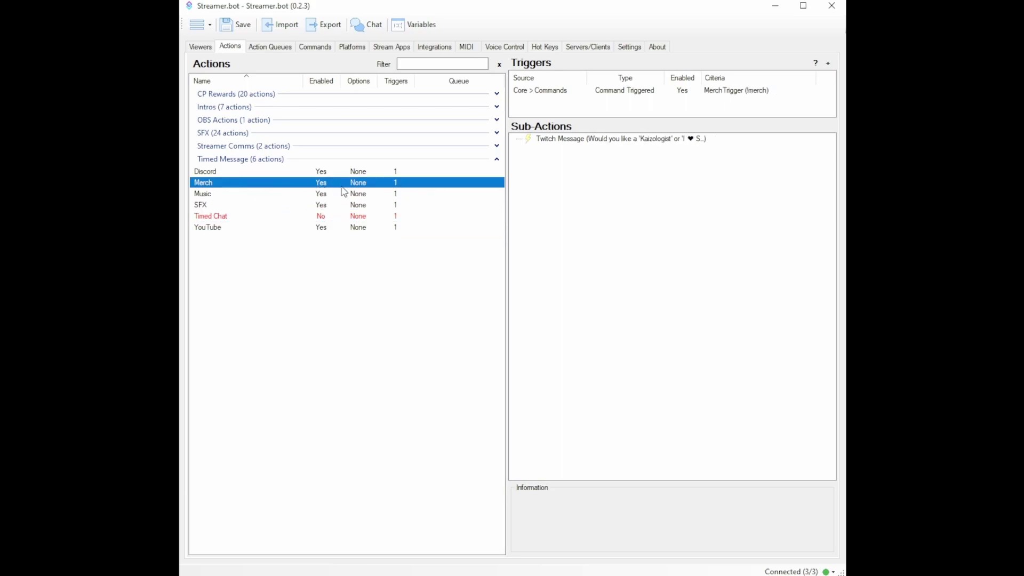
click(250, 217)
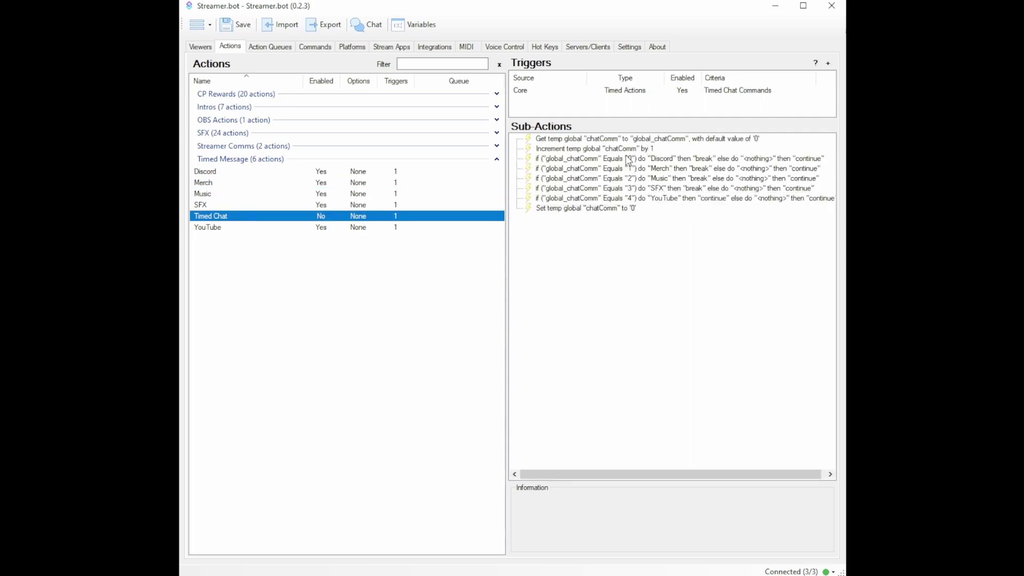
click(211, 175)
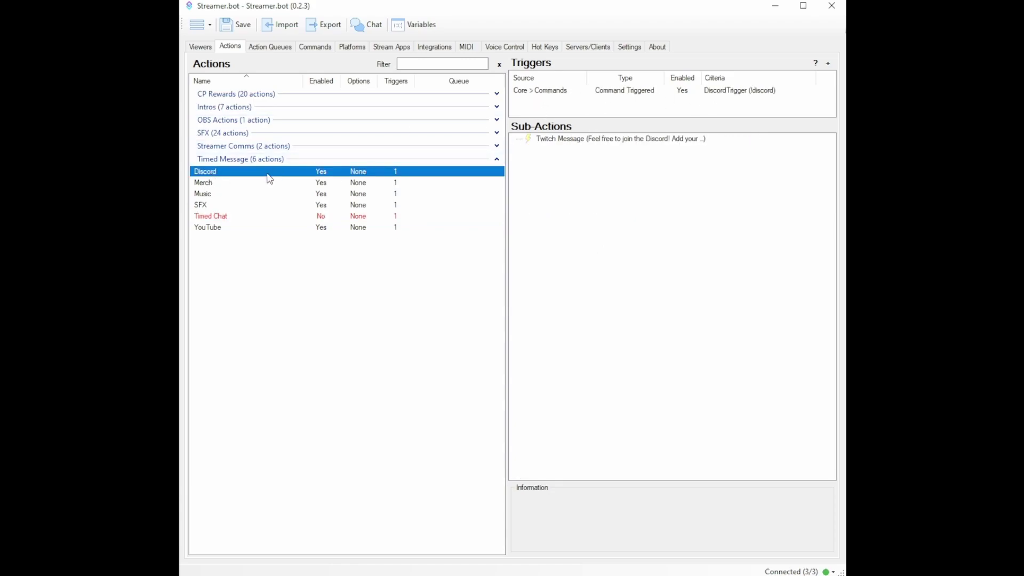
click(245, 183)
click(227, 194)
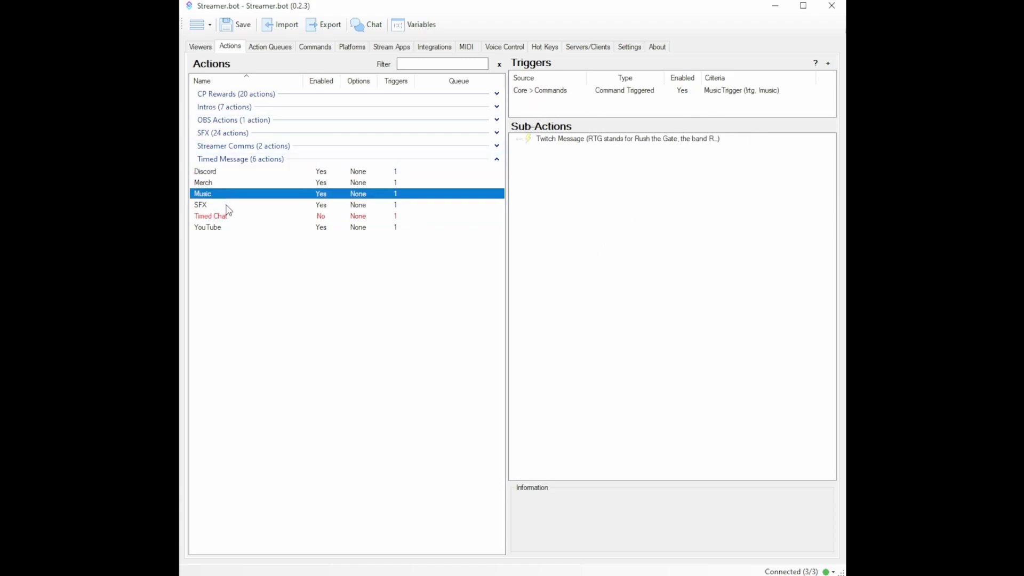
click(229, 207)
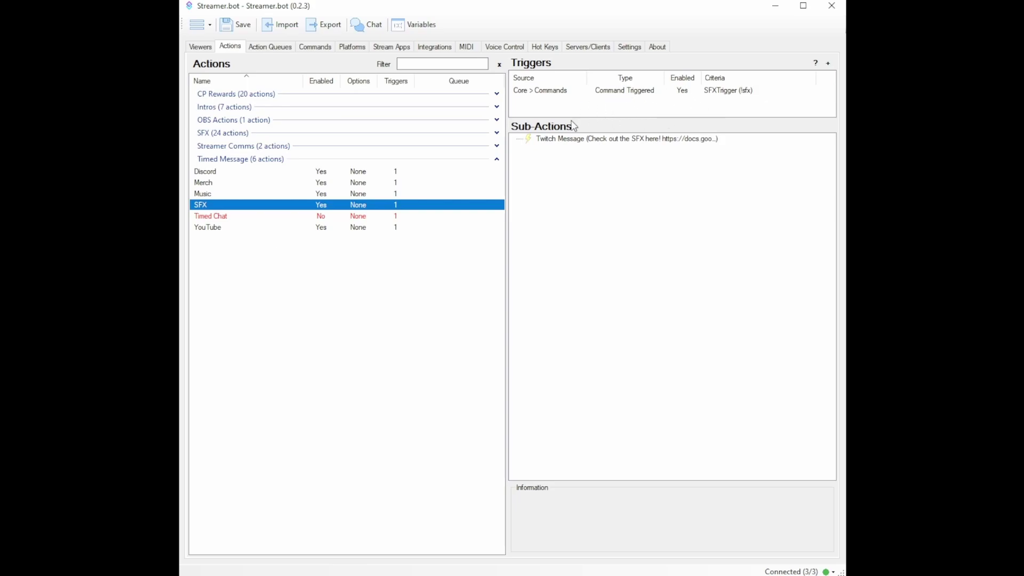
Add an enabled action named Timed Chat2 to the Timed Message group.
right_click(214, 248)
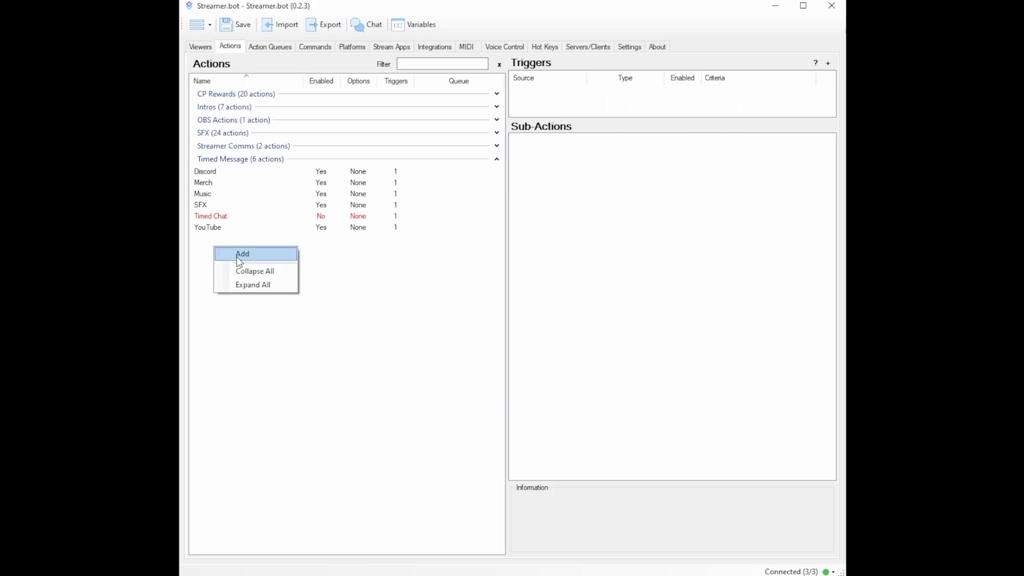
click(229, 254)
text(Time)
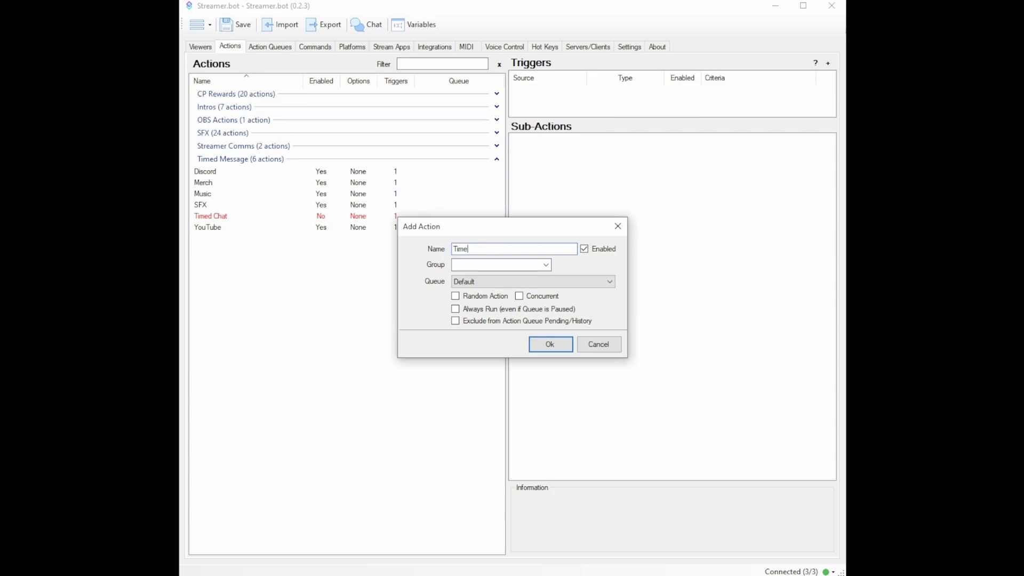
text(d Chat2)
click(545, 264)
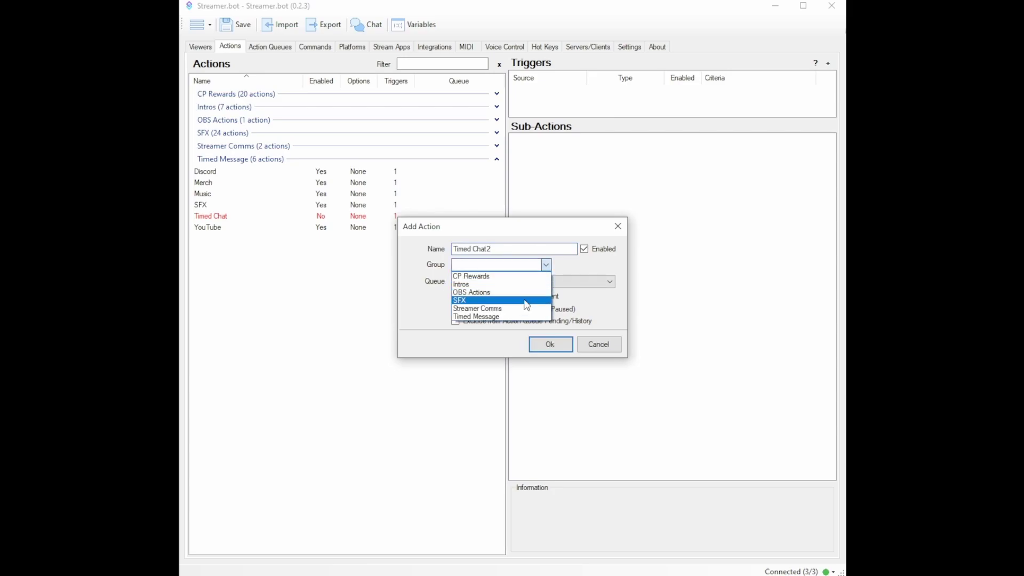
click(523, 317)
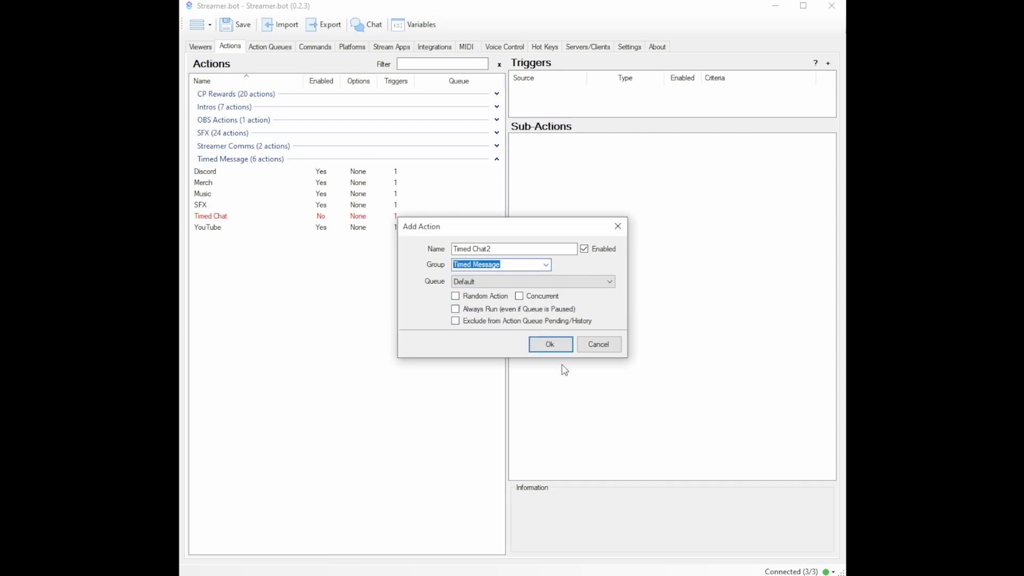
click(553, 346)
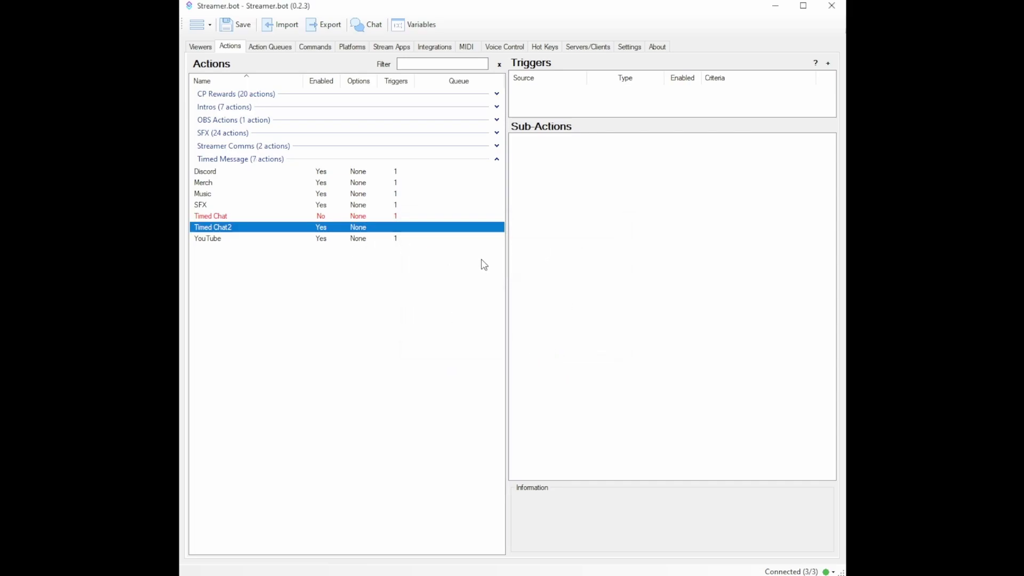
Add a non-persisted Global (Get) sub-action to Timed Chat2 reading chatCommands into global_chatCommands with default value 0.
right_click(519, 141)
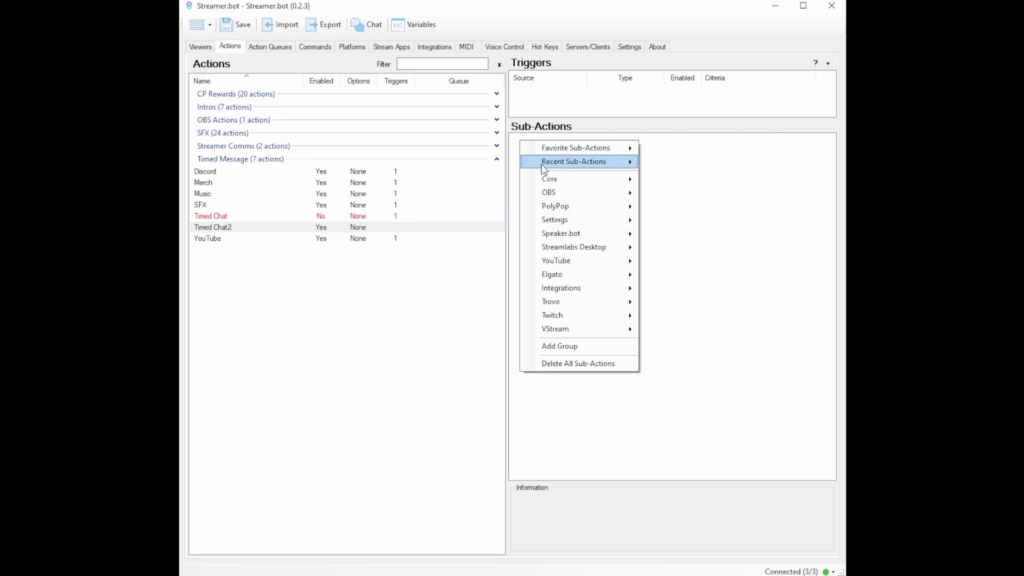
mouse_move(558, 182)
mouse_move(679, 296)
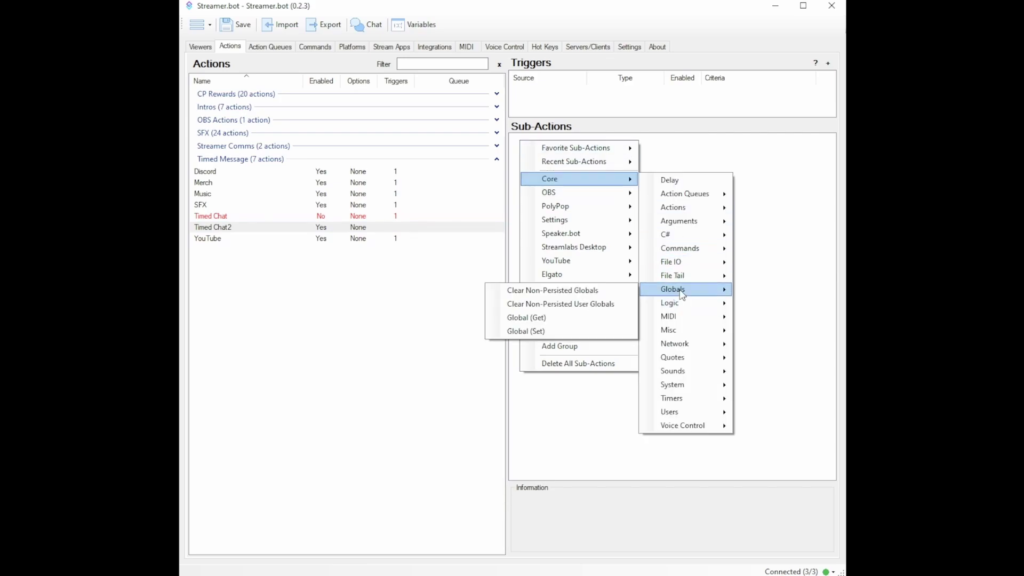
click(544, 319)
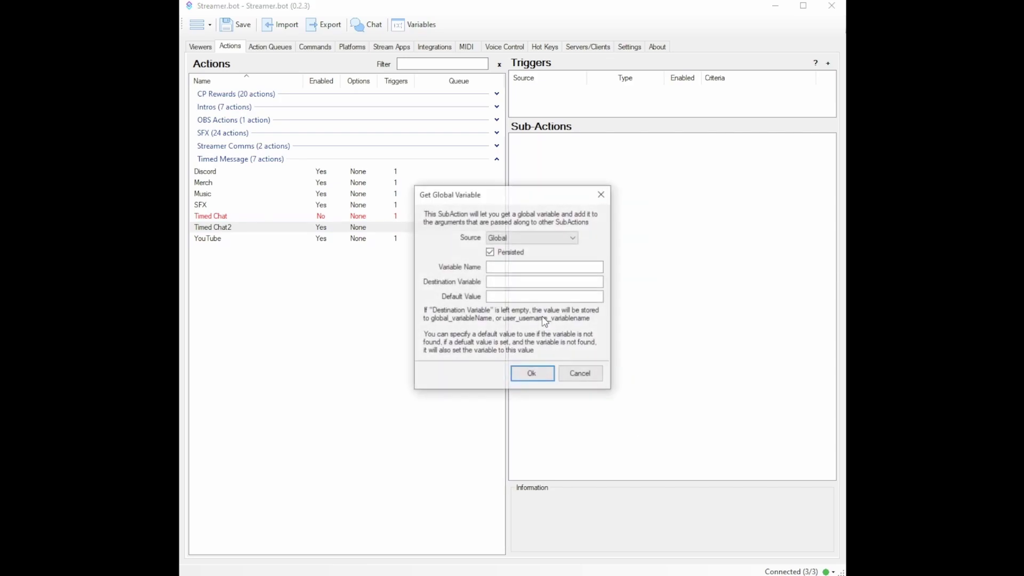
click(491, 252)
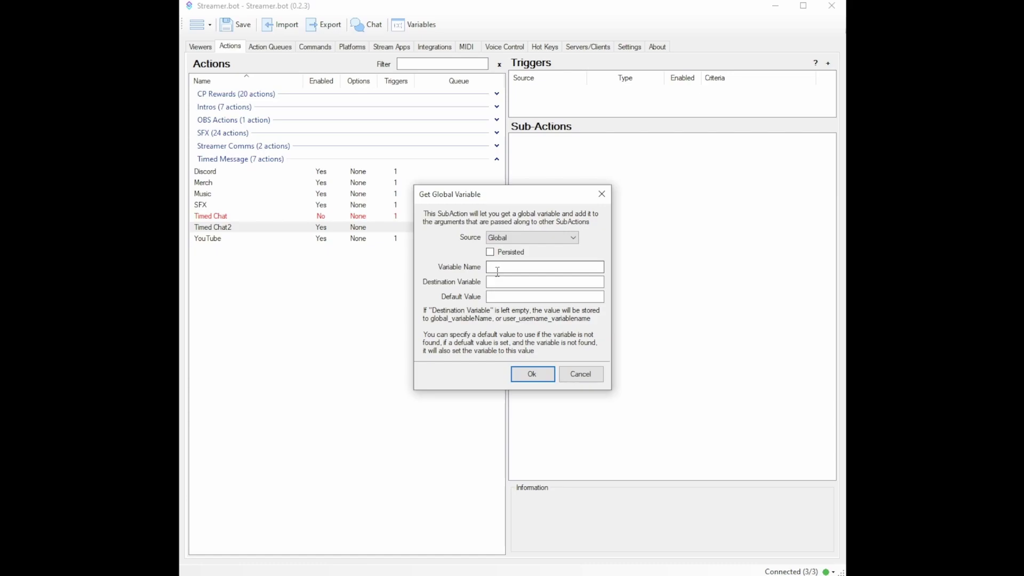
click(495, 267)
text(chatCommands)
click(491, 282)
text(global_chatCommands)
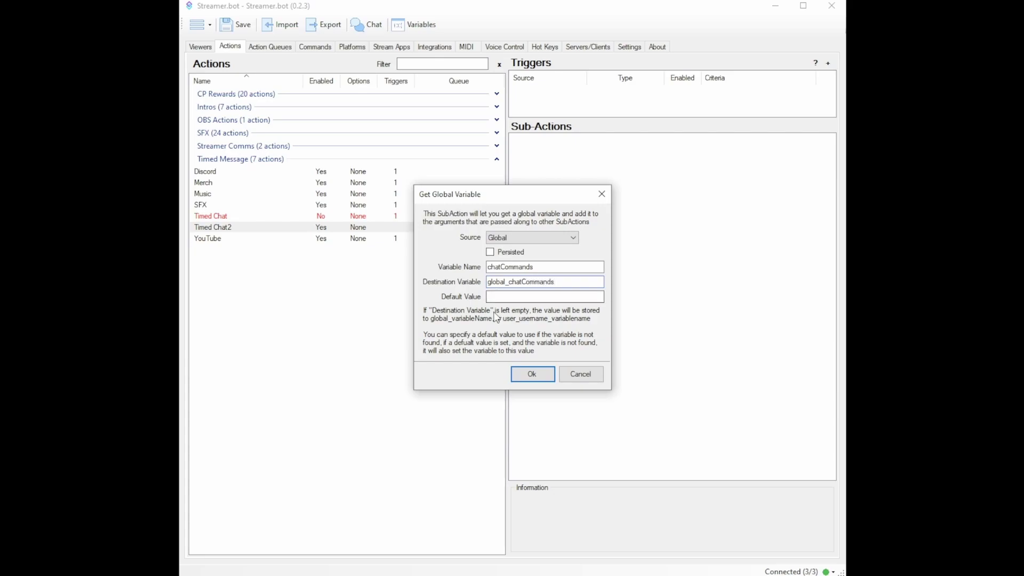
click(495, 297)
click(528, 376)
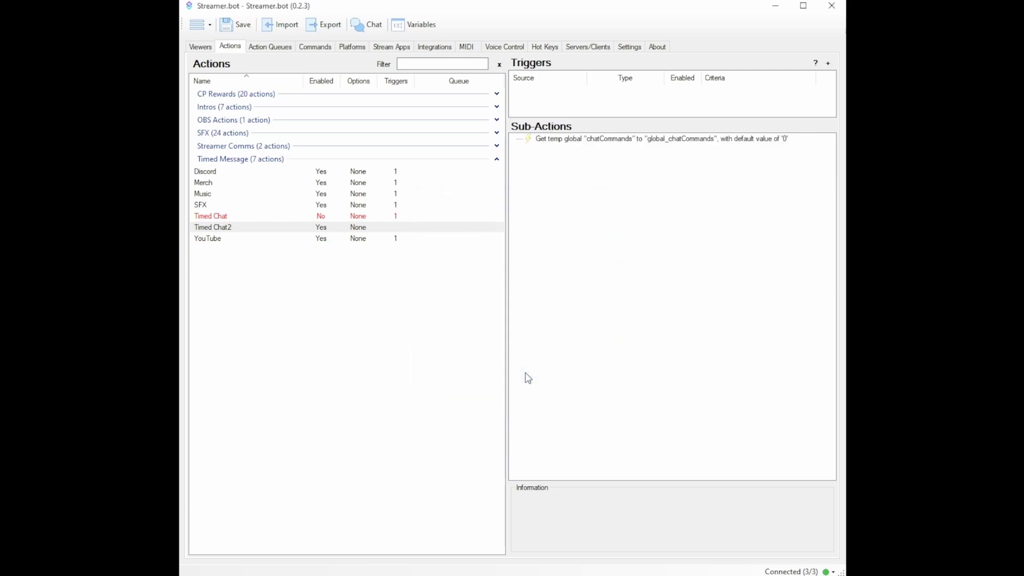
Add a non-persisted Global (Set) sub-action to Timed Chat2 that increments the global variable chatCommands by 1.
right_click(529, 156)
mouse_move(561, 187)
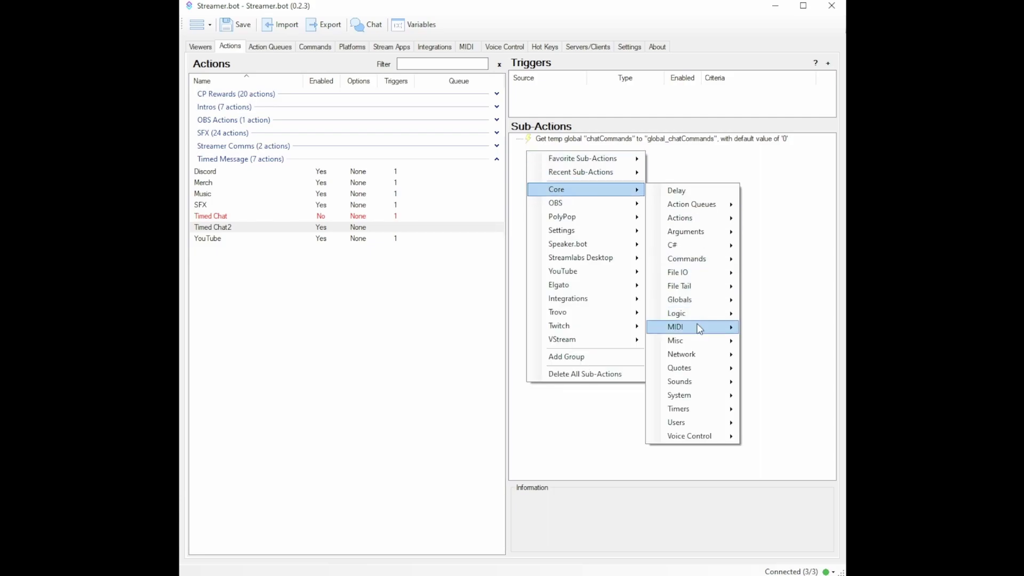
mouse_move(689, 300)
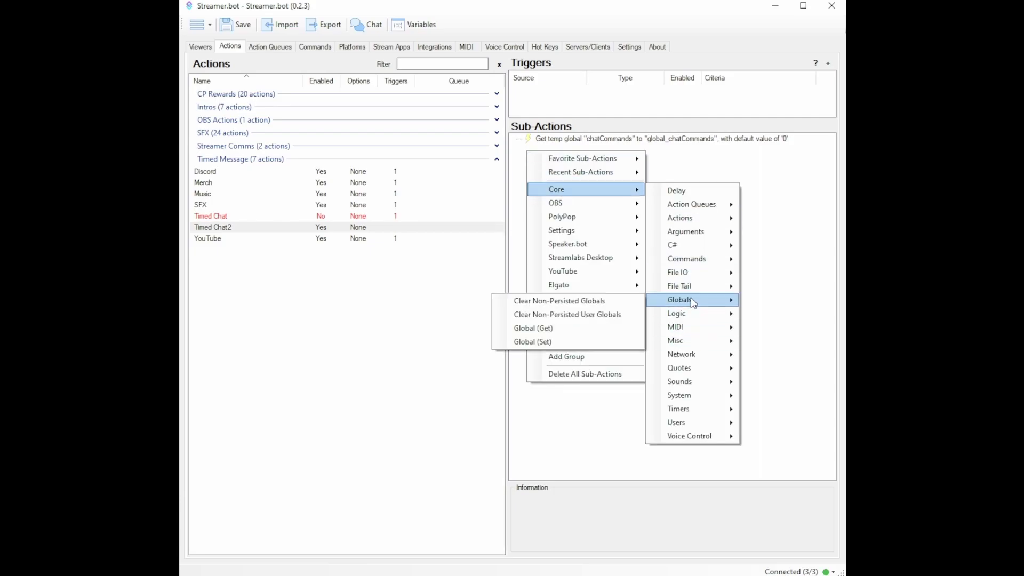
click(553, 340)
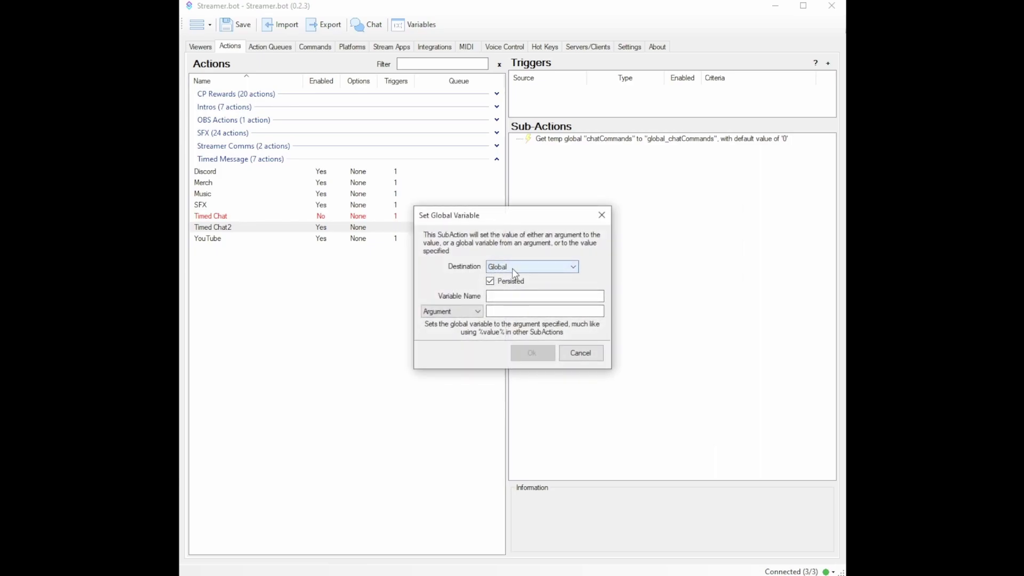
click(491, 282)
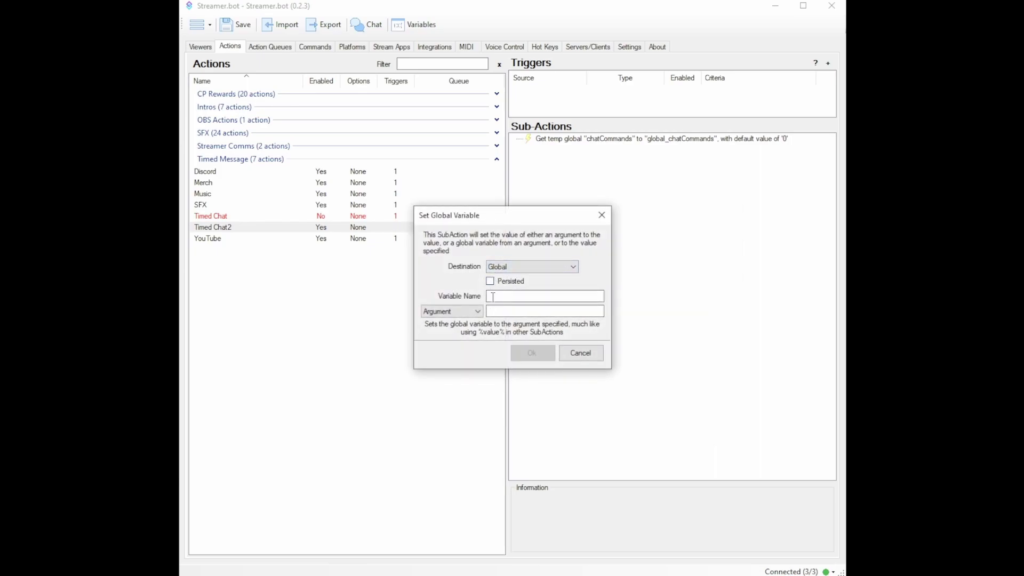
click(499, 296)
text(chatCommands)
click(470, 312)
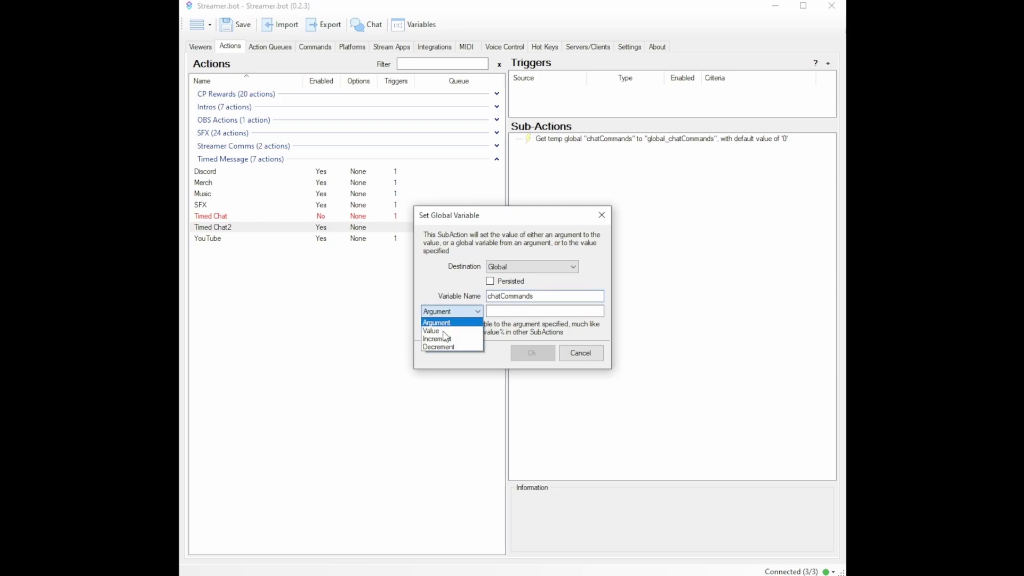
click(446, 340)
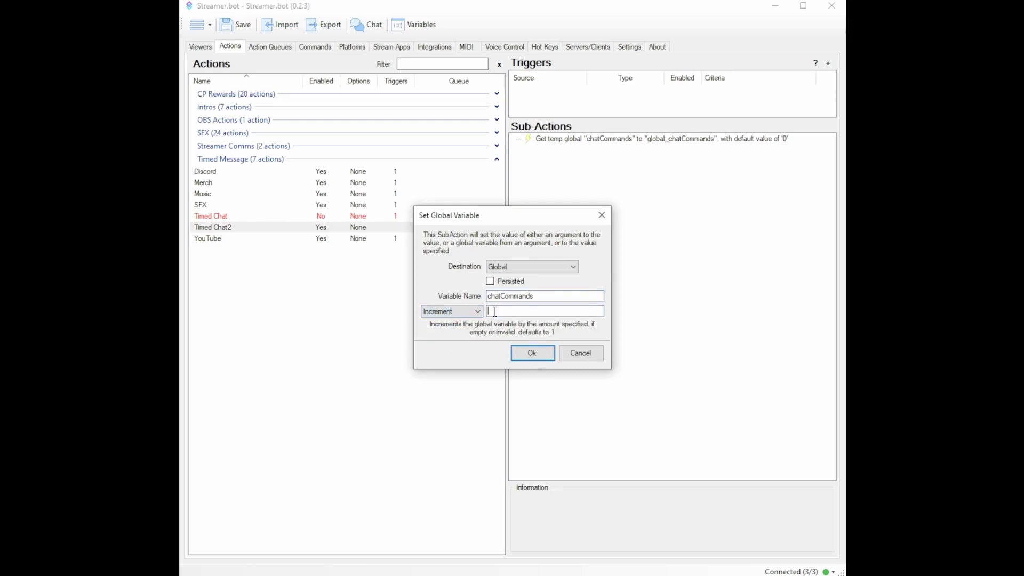
text(1)
click(528, 354)
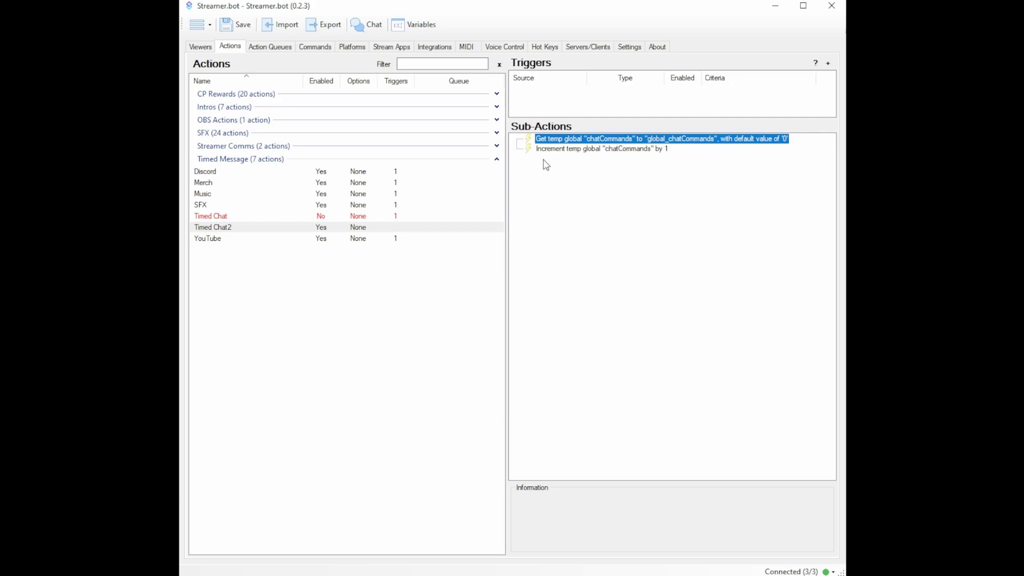
Start a Logic If/Else sub-action in Timed Chat2 checking whether global_chatCommands Equals 0.
right_click(524, 160)
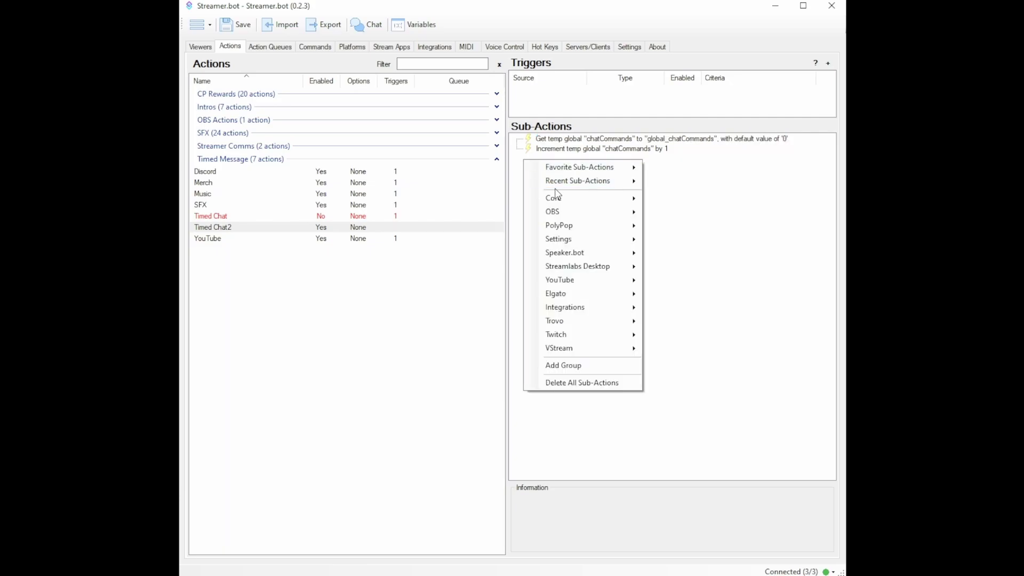
mouse_move(559, 198)
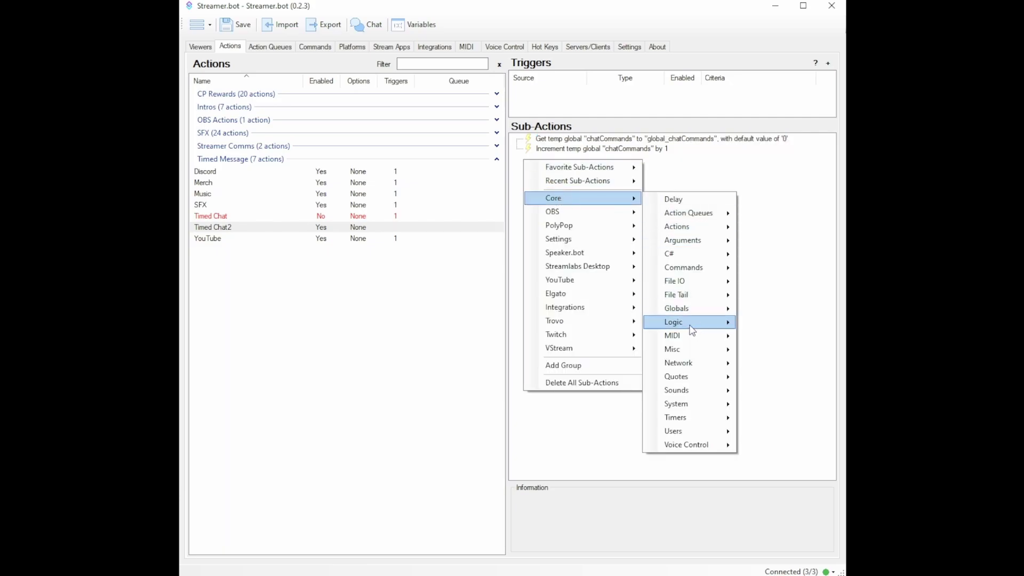
mouse_move(691, 329)
click(569, 366)
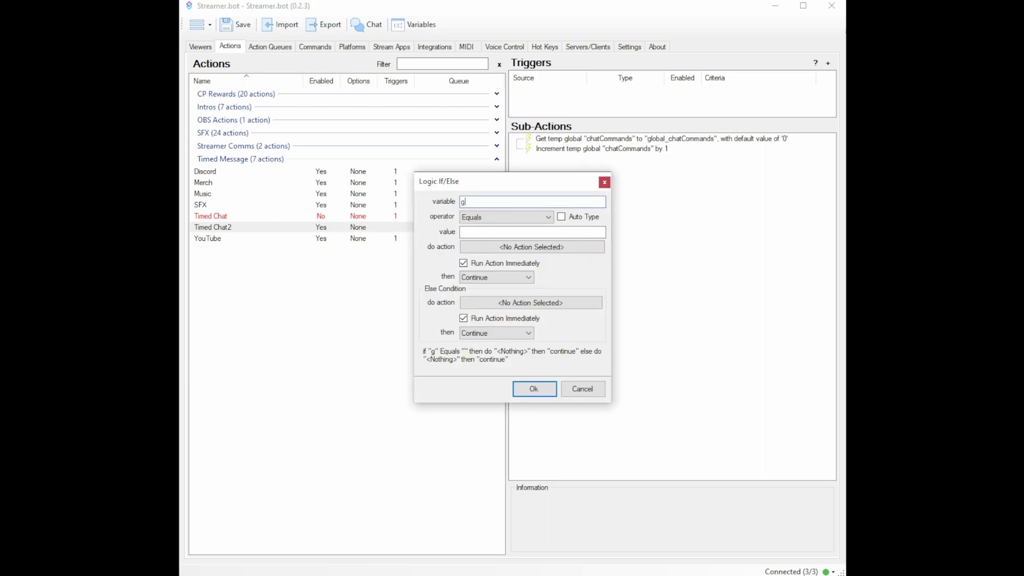
text(lobal)
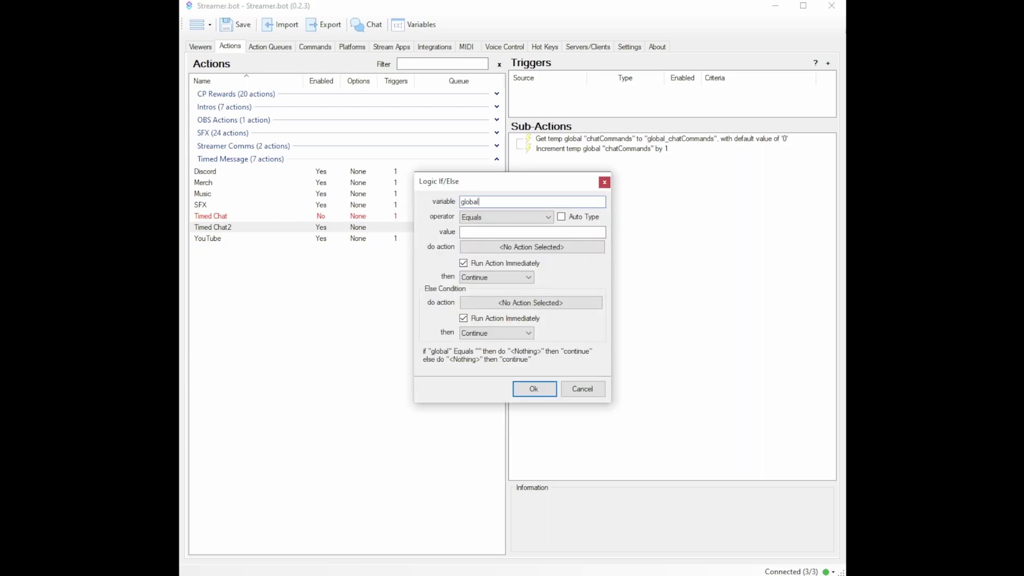
text(_chatCommands)
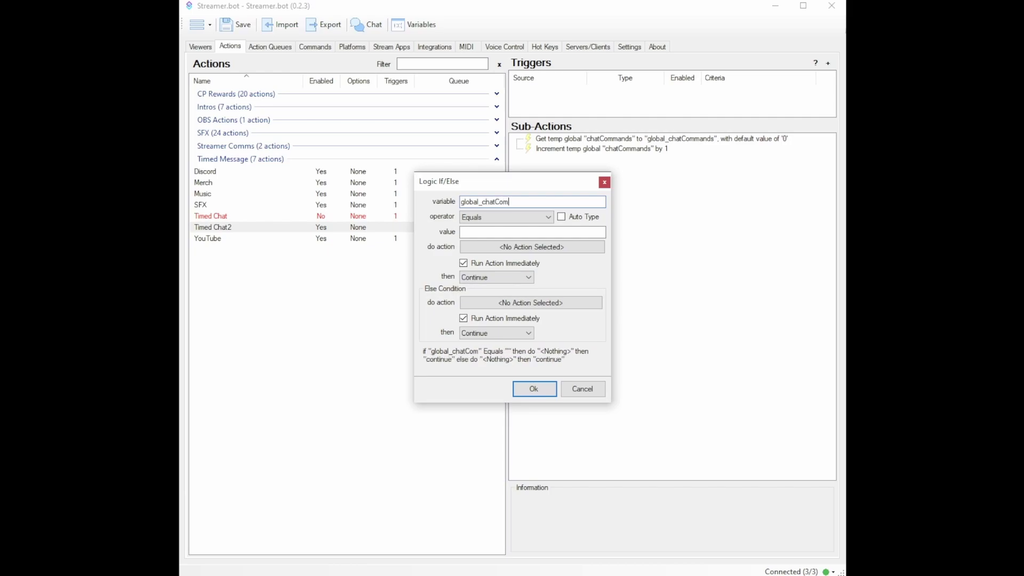
click(476, 233)
text(0)
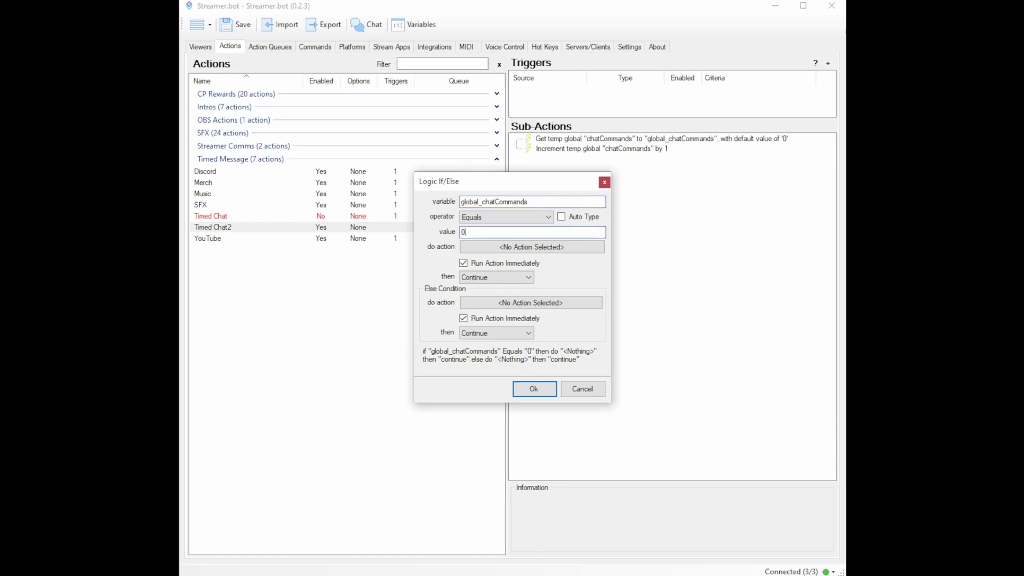
Make the If/Else condition run the Discord action from the Timed Message group, then Break, and save the sub-action.
click(483, 245)
scroll(447, 302, down, 10)
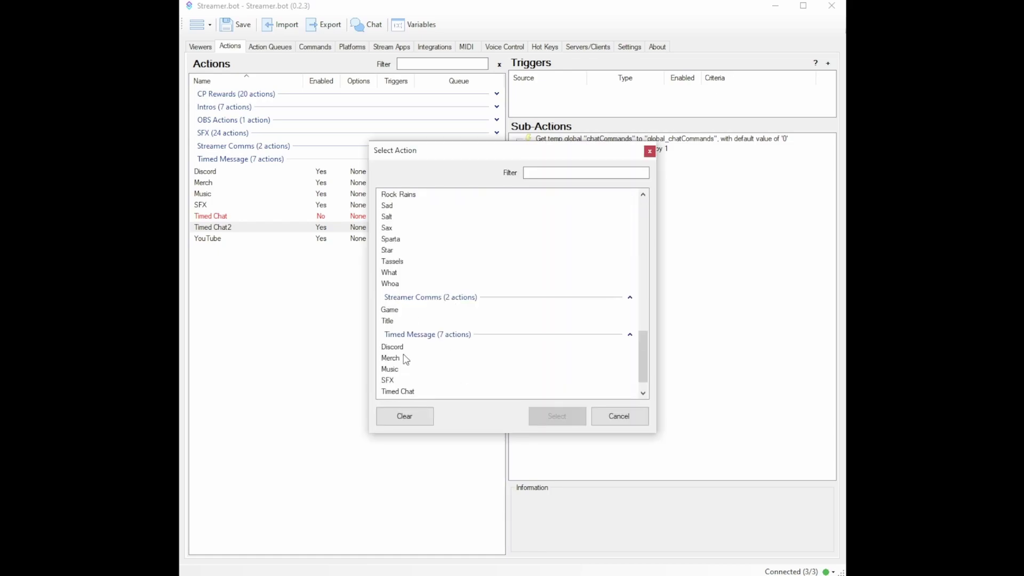
click(402, 347)
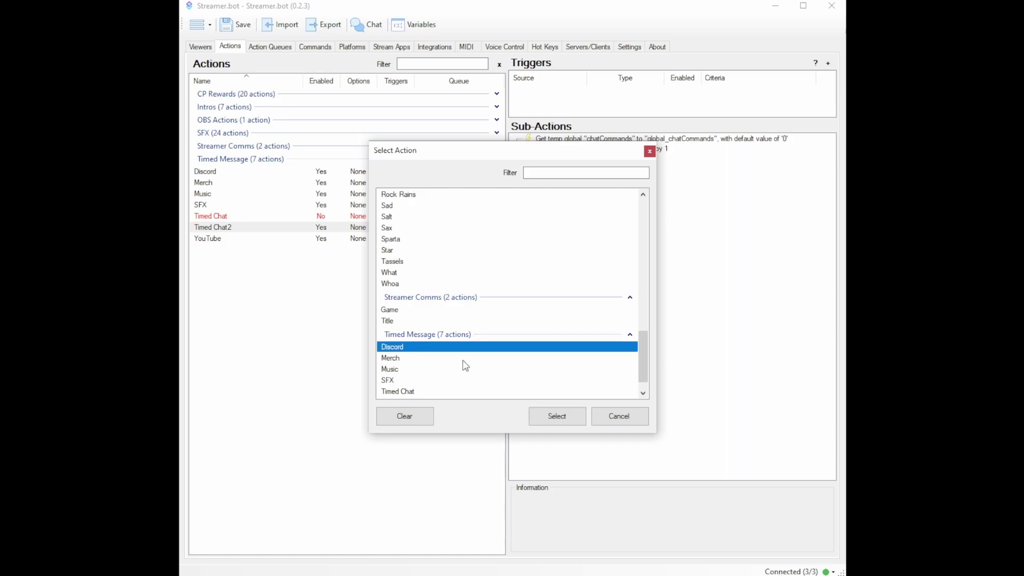
click(557, 416)
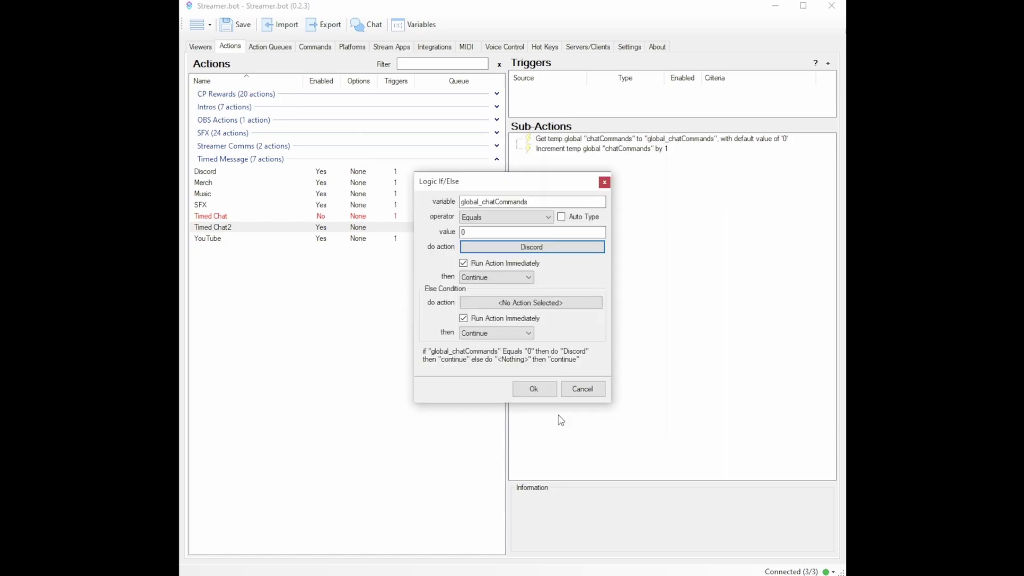
click(488, 277)
click(485, 295)
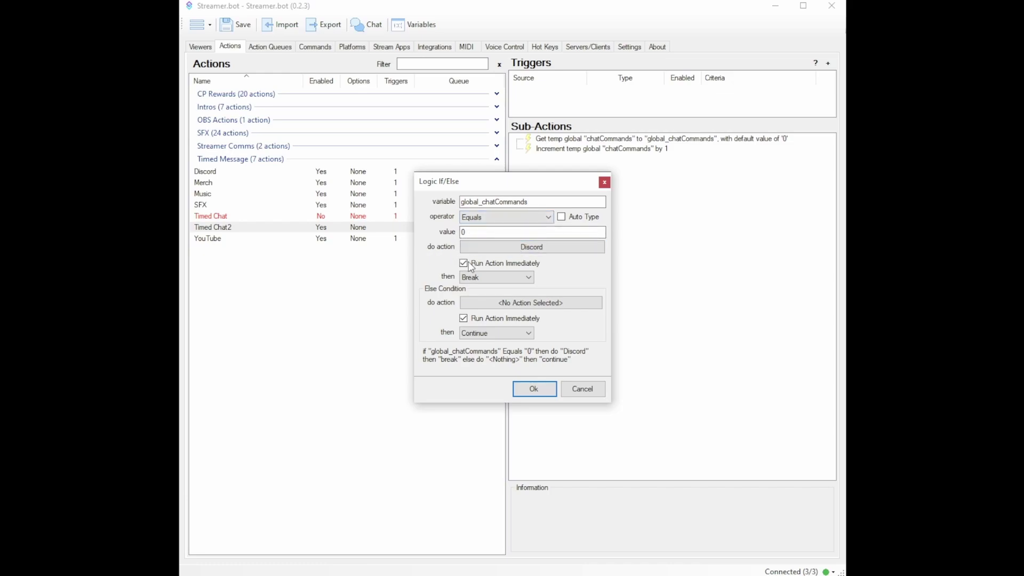
click(535, 394)
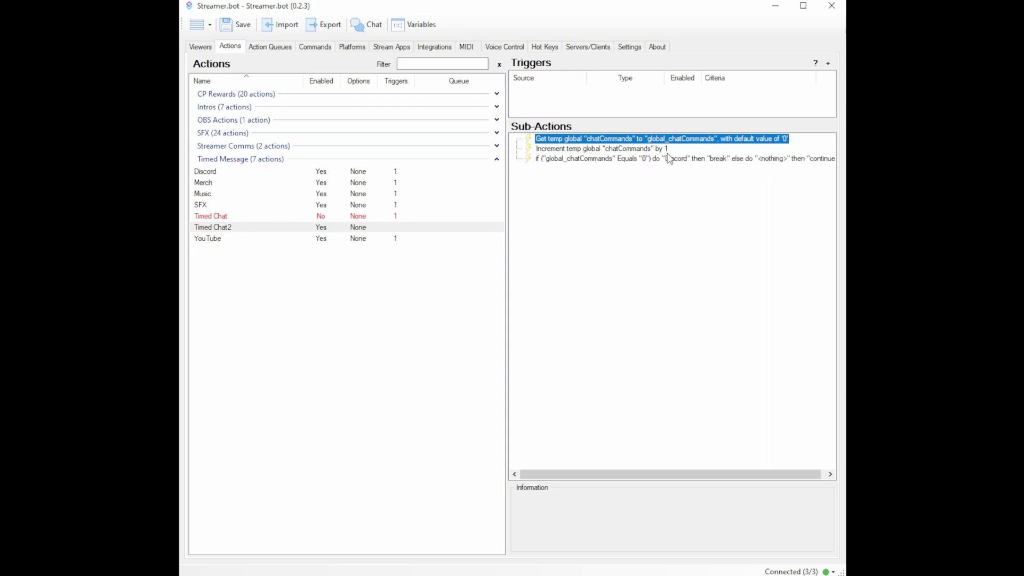
Duplicate the Discord If/Else sub-action and set the copy to run the Merch action when the value equals 1.
right_click(599, 160)
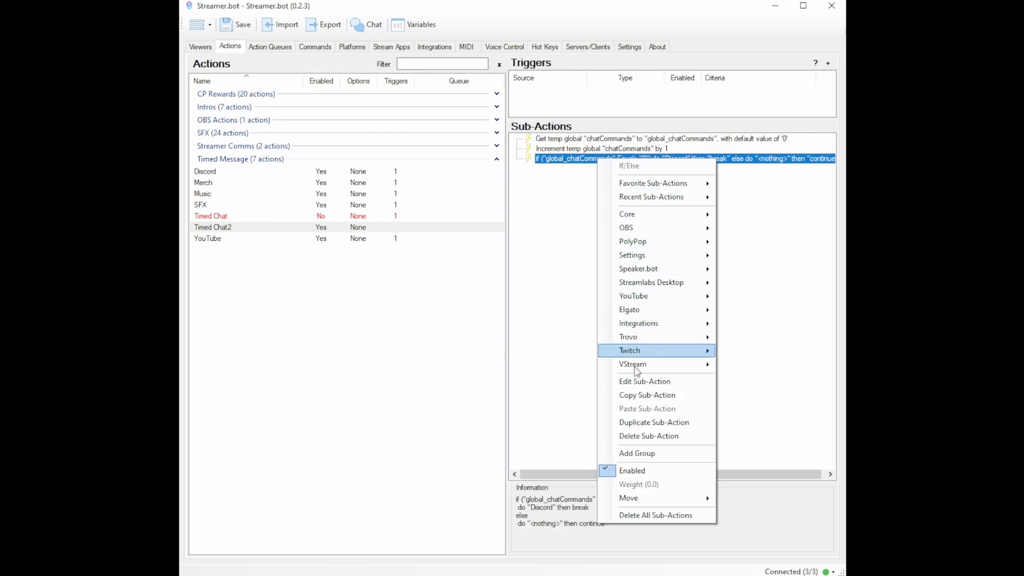
click(646, 422)
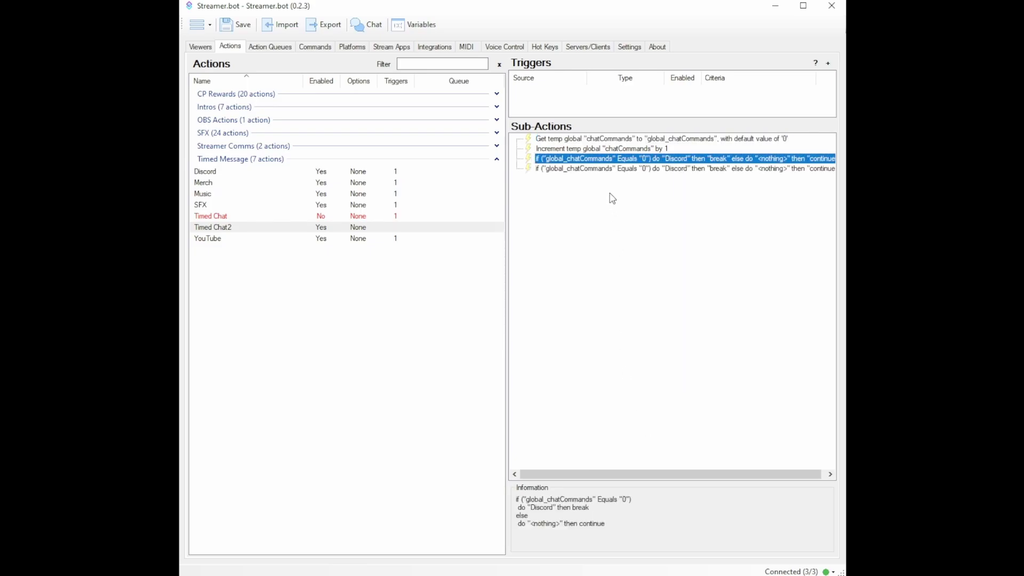
double_click(612, 169)
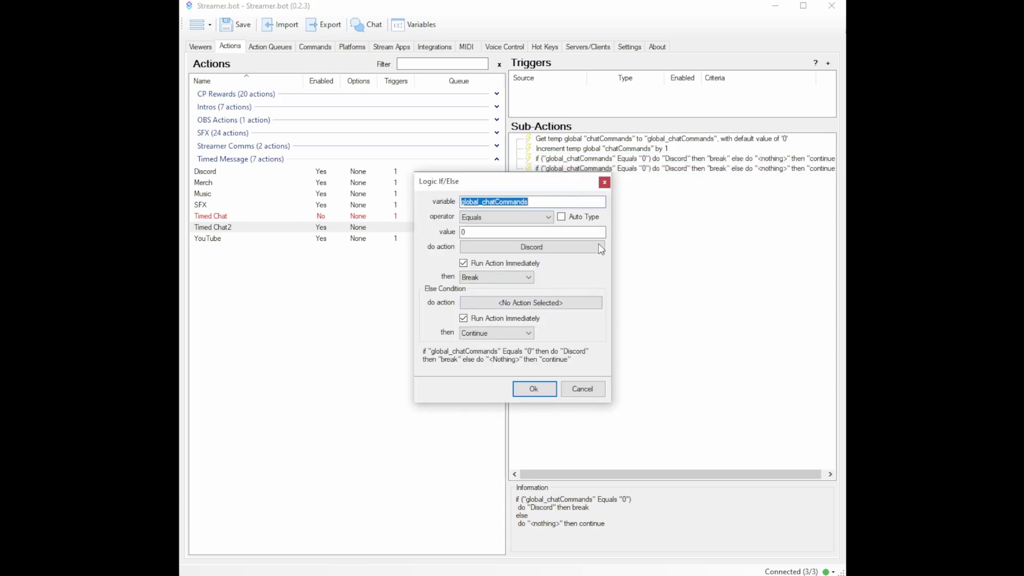
double_click(474, 233)
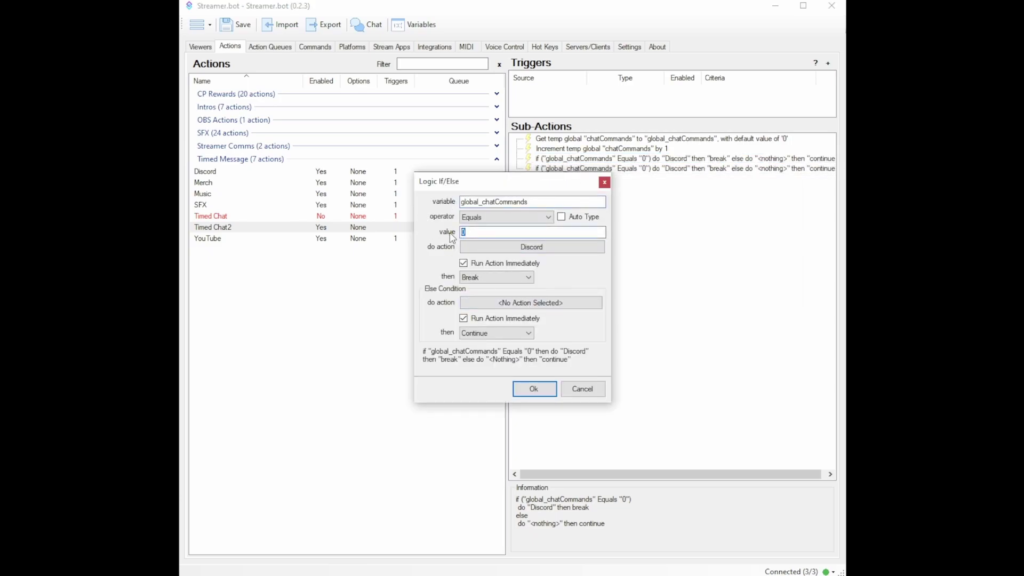
text(1)
click(500, 248)
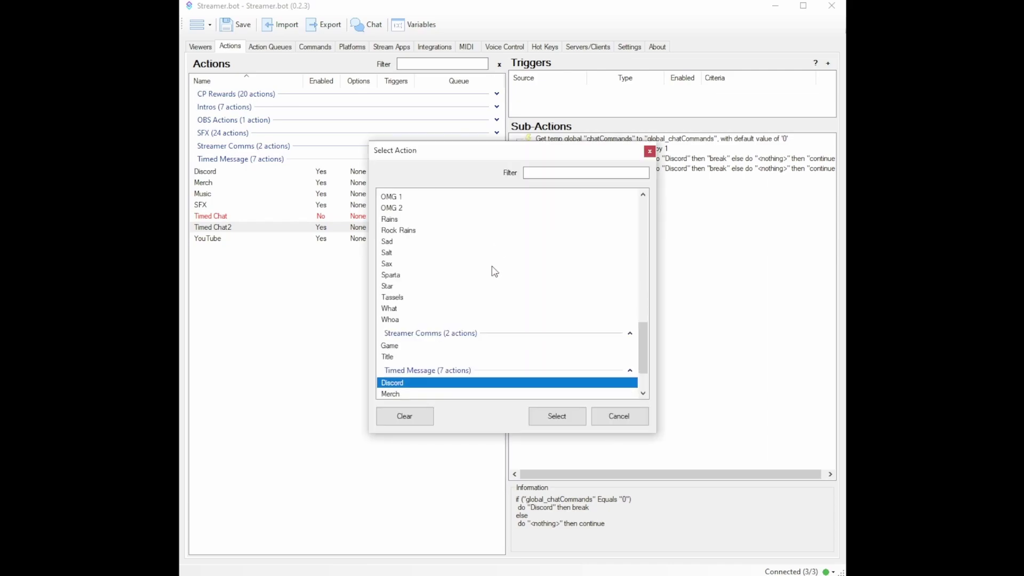
scroll(474, 298, down, 1)
click(400, 363)
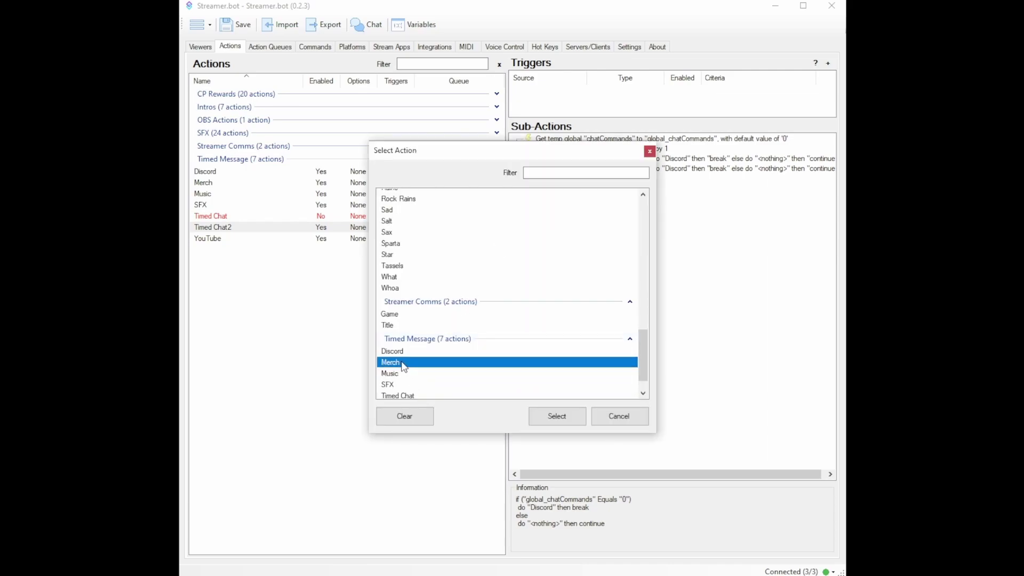
click(557, 416)
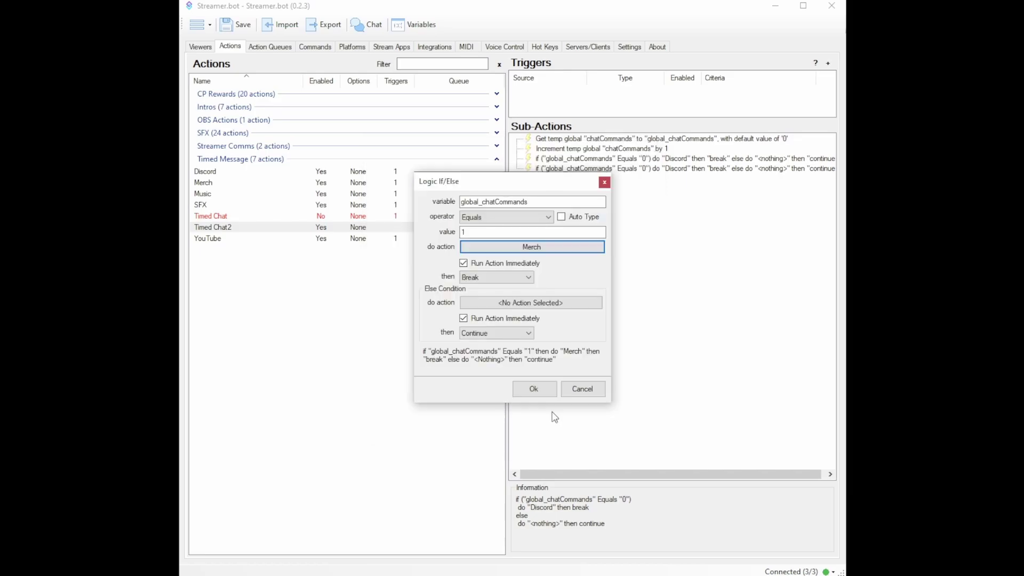
click(535, 388)
Duplicate the Merch If/Else sub-action and set the copy to run the Music action when the value equals 2.
right_click(595, 170)
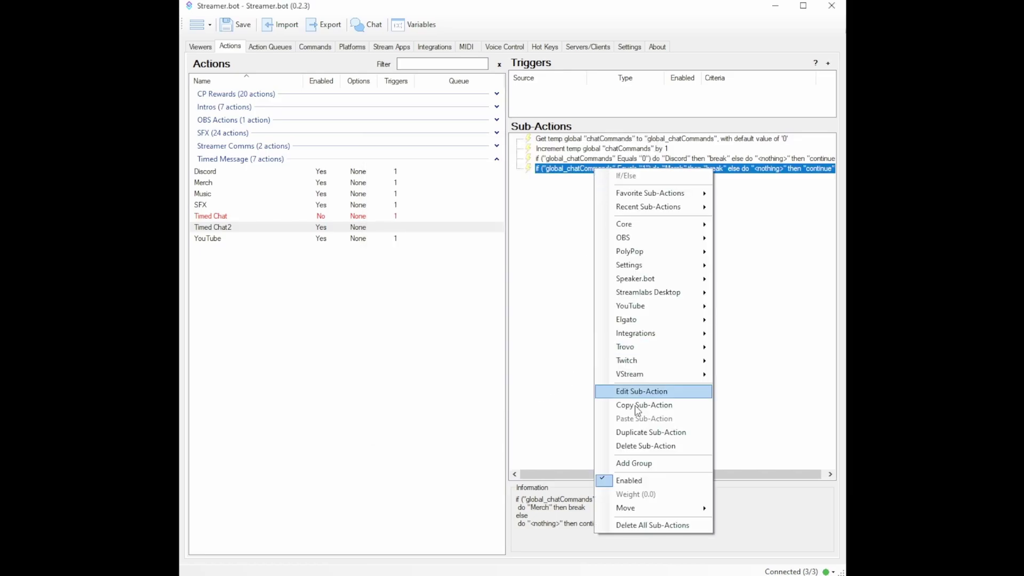
click(643, 432)
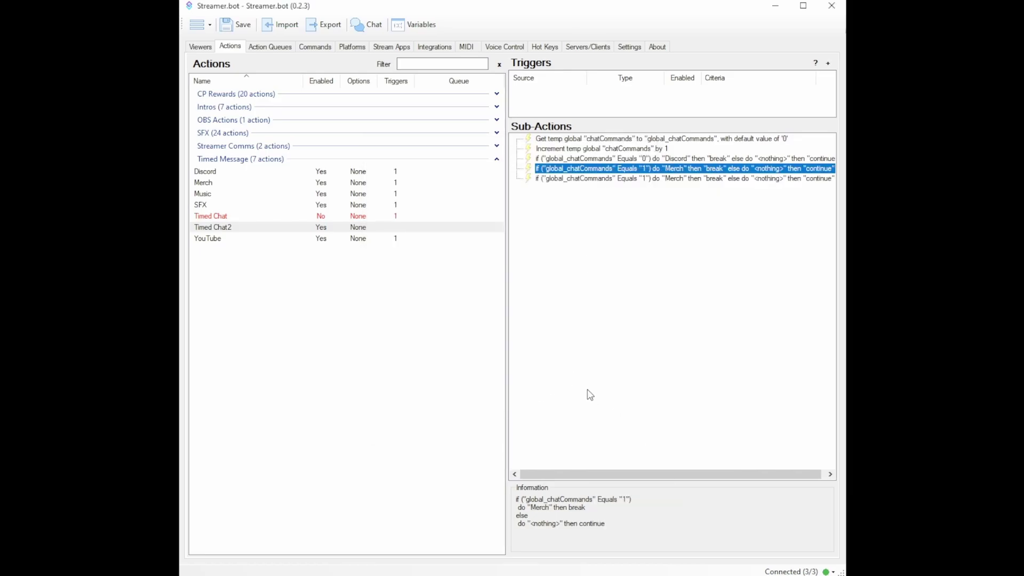
double_click(598, 181)
double_click(465, 232)
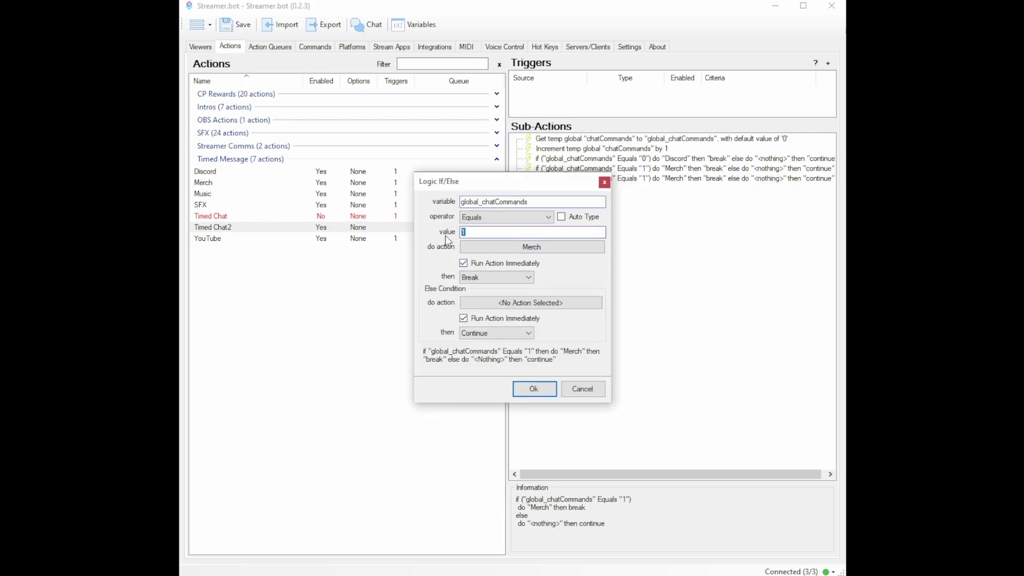
text(2)
click(478, 248)
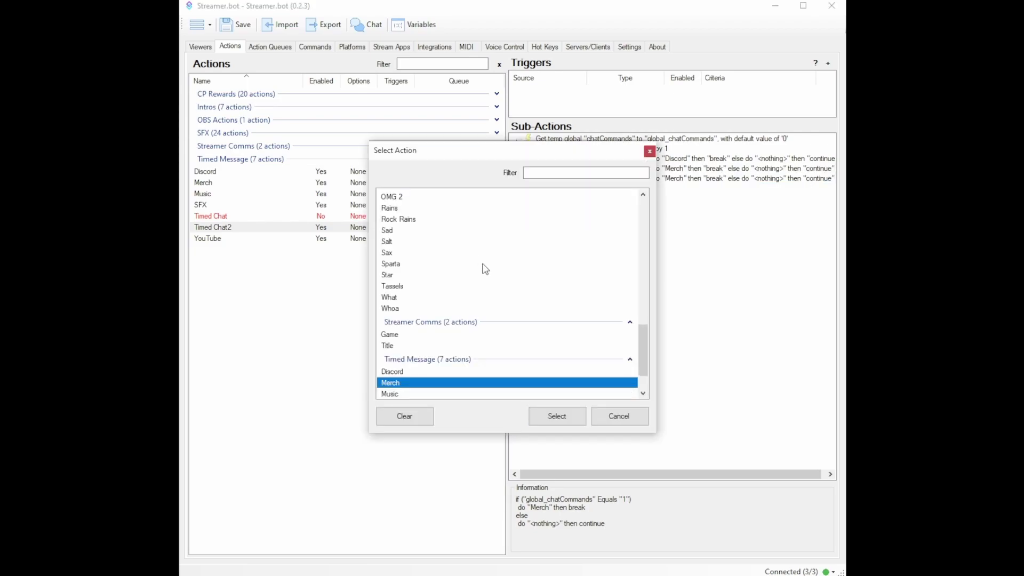
click(401, 394)
click(560, 416)
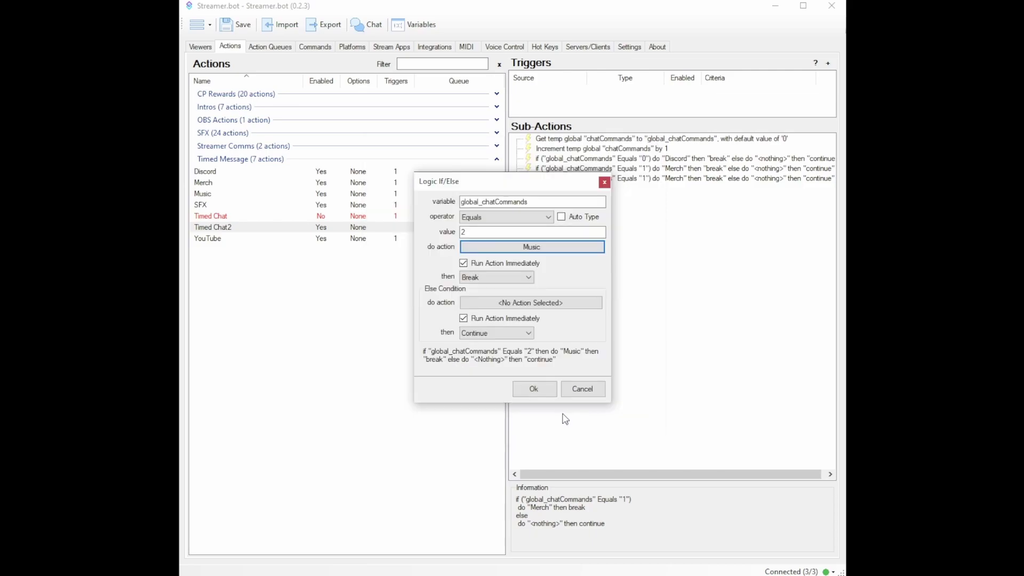
click(533, 389)
Duplicate the Music If/Else sub-action and set the copy to run the Timed Message SFX action when the value equals 3.
right_click(582, 179)
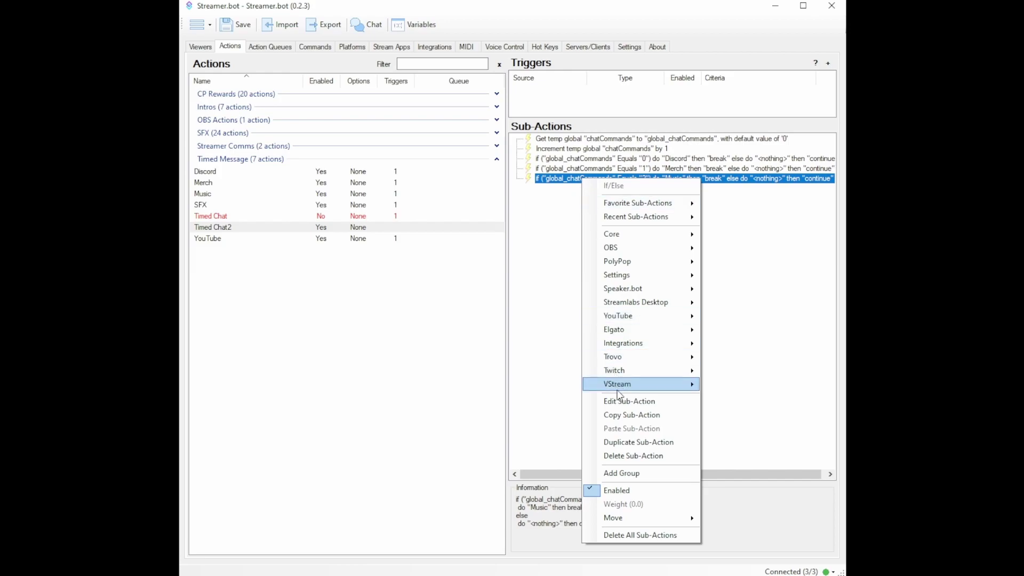
click(627, 442)
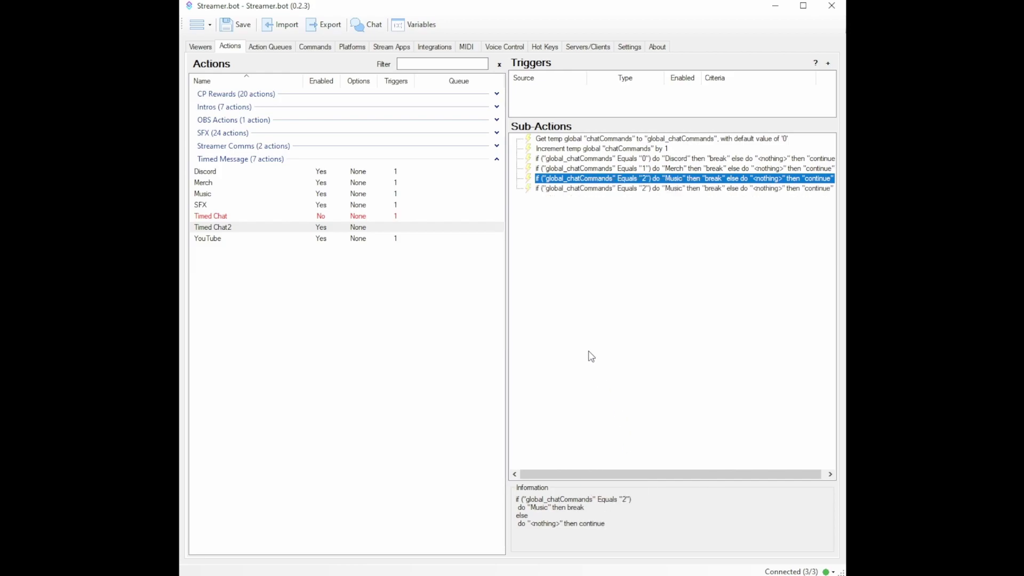
double_click(598, 189)
double_click(462, 232)
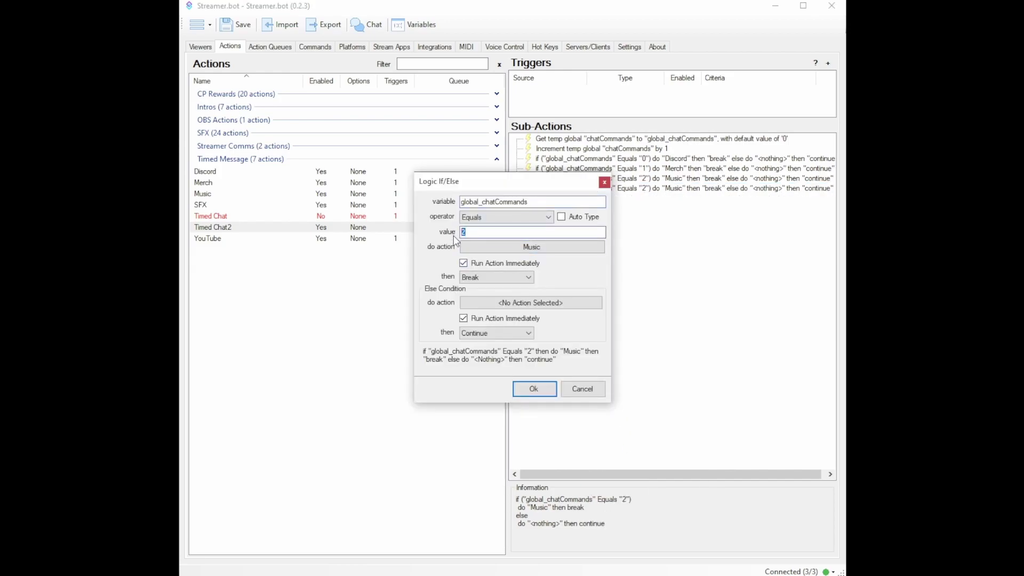
text(3)
click(504, 246)
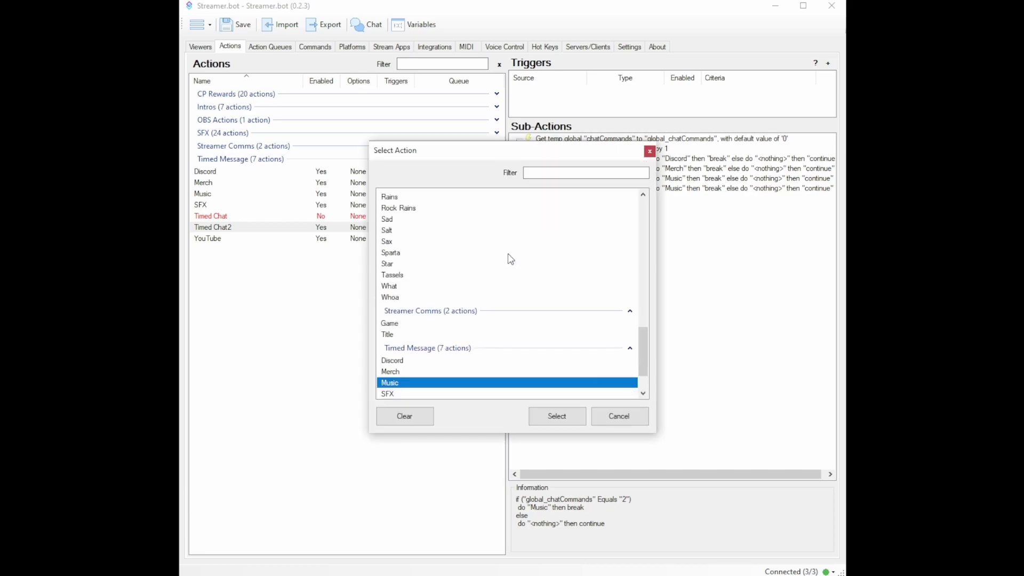
scroll(480, 299, down, 1)
click(410, 358)
click(555, 416)
click(534, 388)
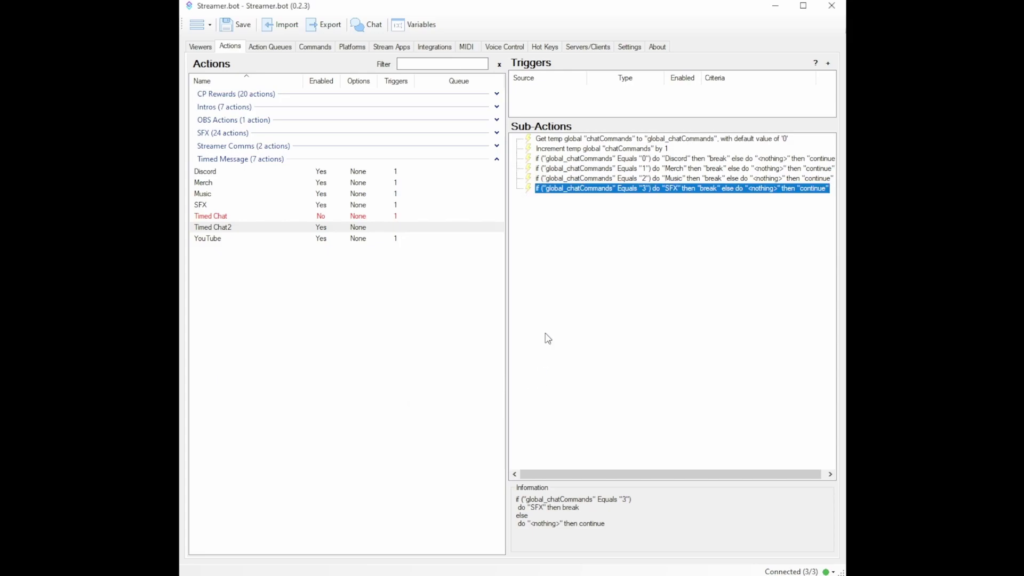
Duplicate the SFX If/Else sub-action and set the copy to run the YouTube action, followed by Continue, when the value equals 4.
right_click(593, 193)
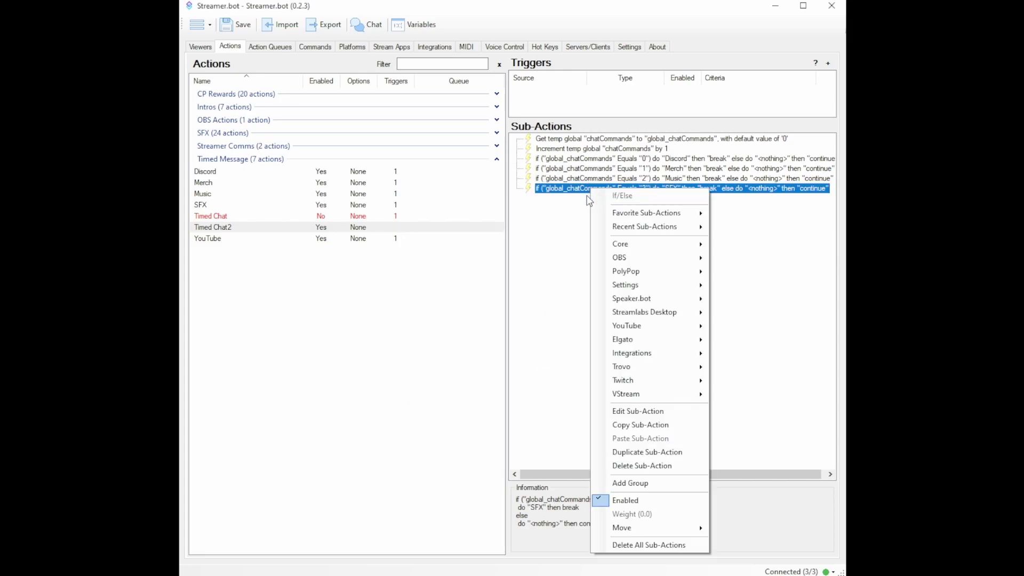
click(642, 452)
double_click(594, 199)
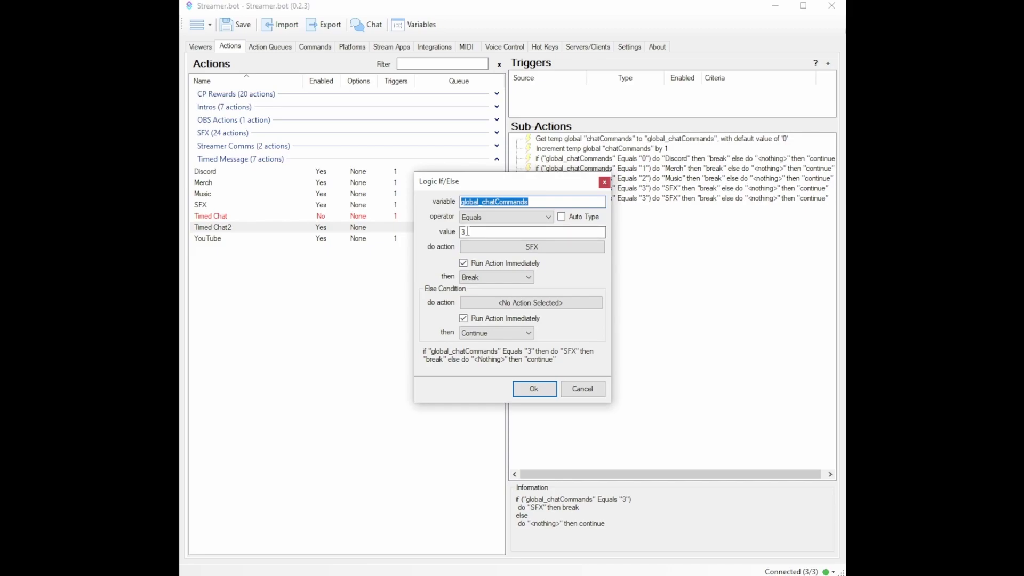
double_click(465, 231)
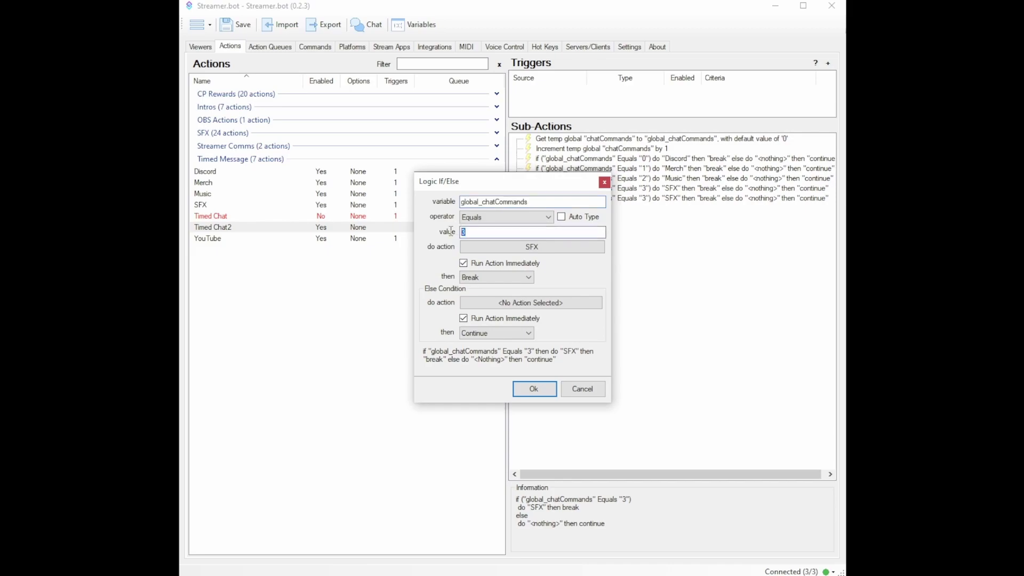
text(4)
click(506, 247)
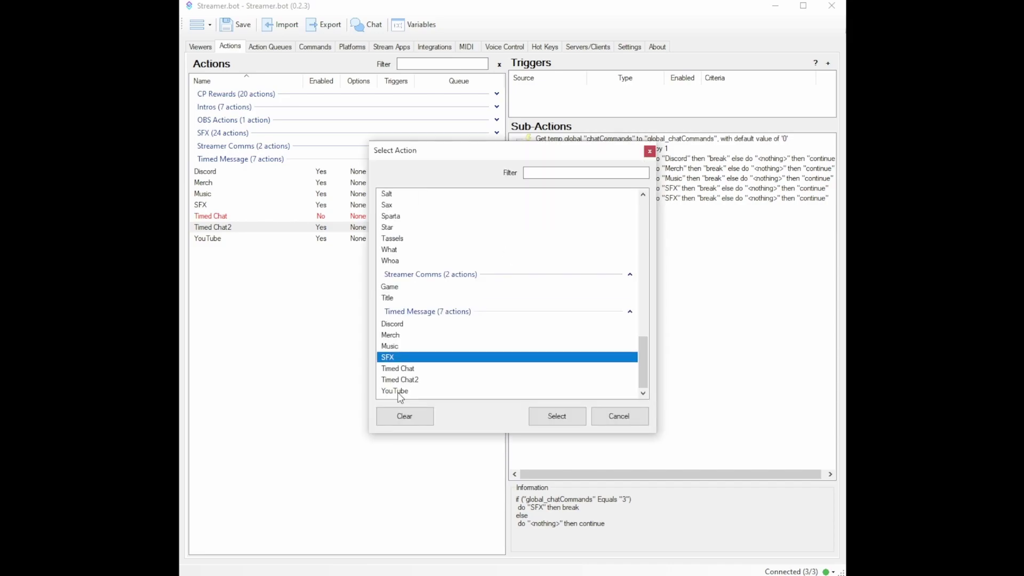
click(402, 393)
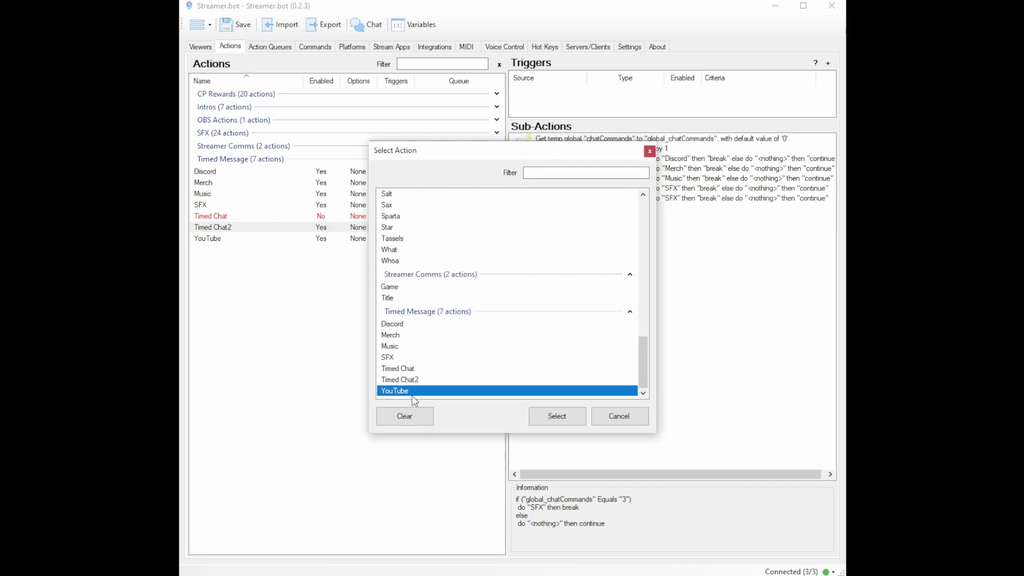
click(547, 419)
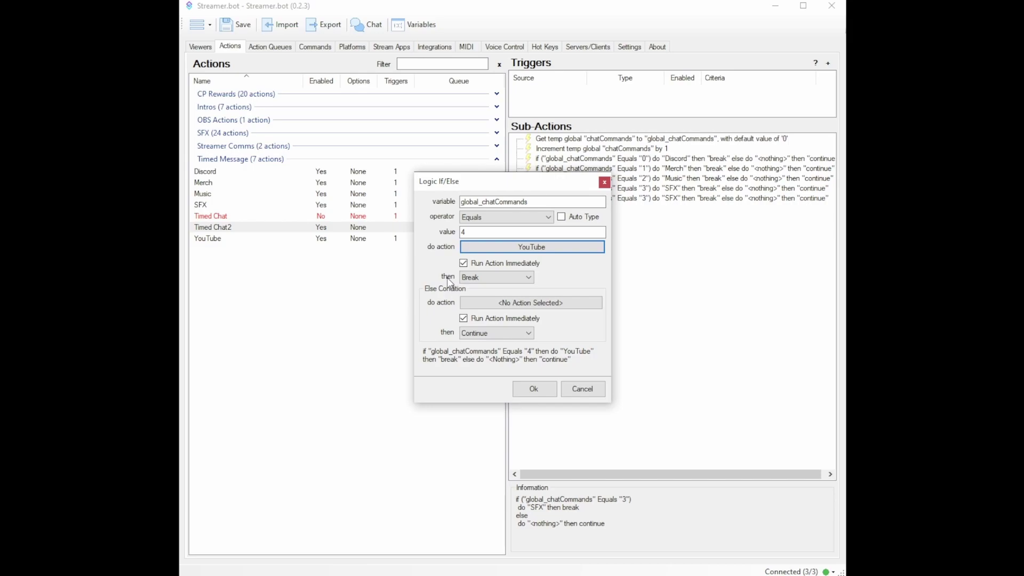
click(481, 276)
click(480, 289)
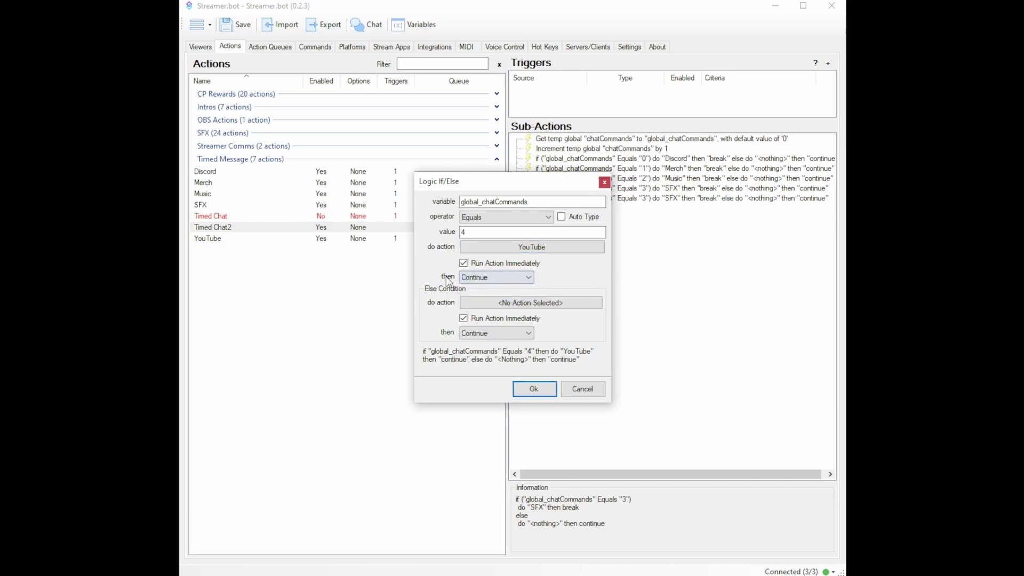
click(539, 389)
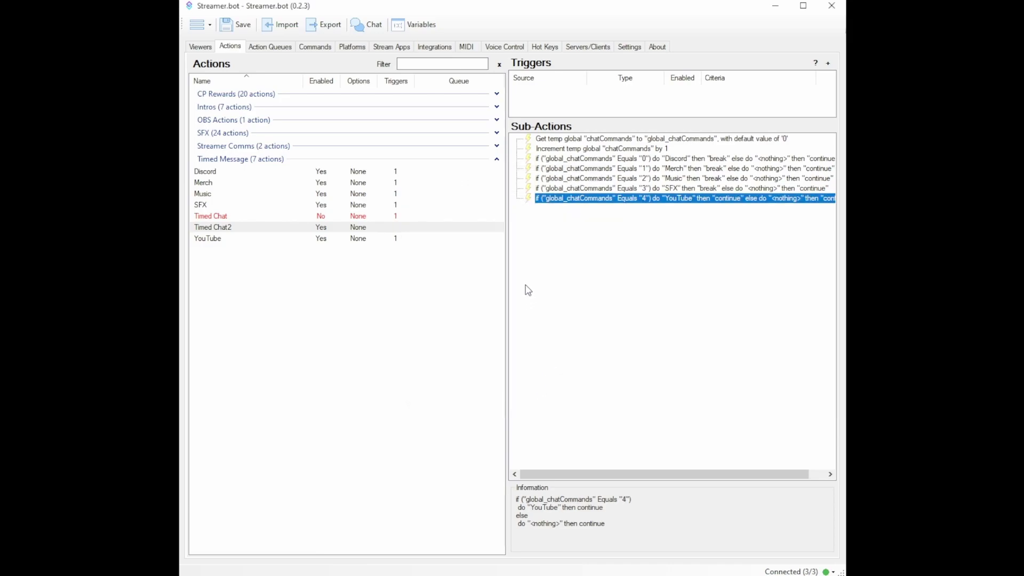
Add a Global (Set) sub-action that sets the non-persisted global variable chatCommands to the value 0.
right_click(530, 215)
mouse_move(565, 252)
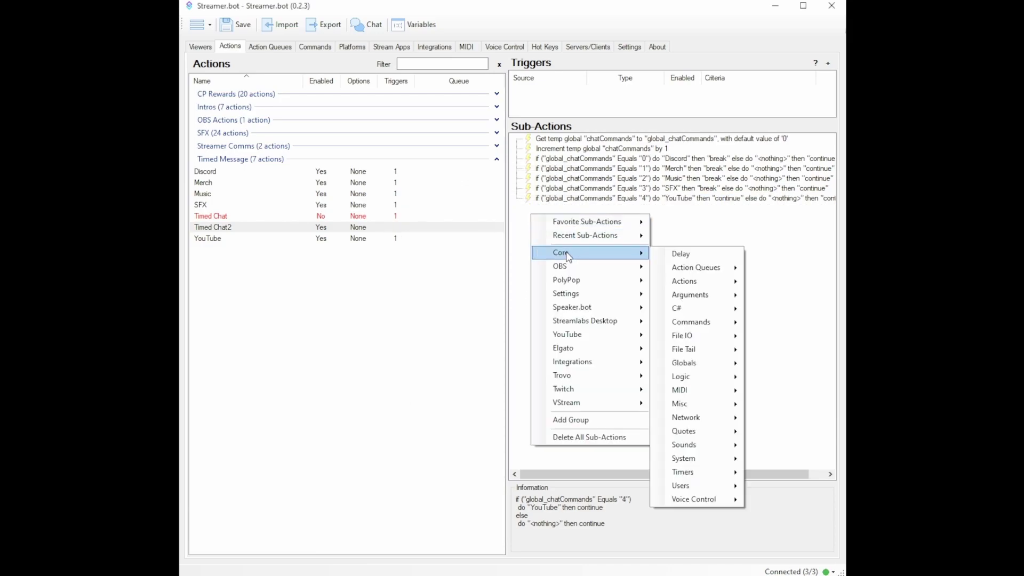
mouse_move(696, 364)
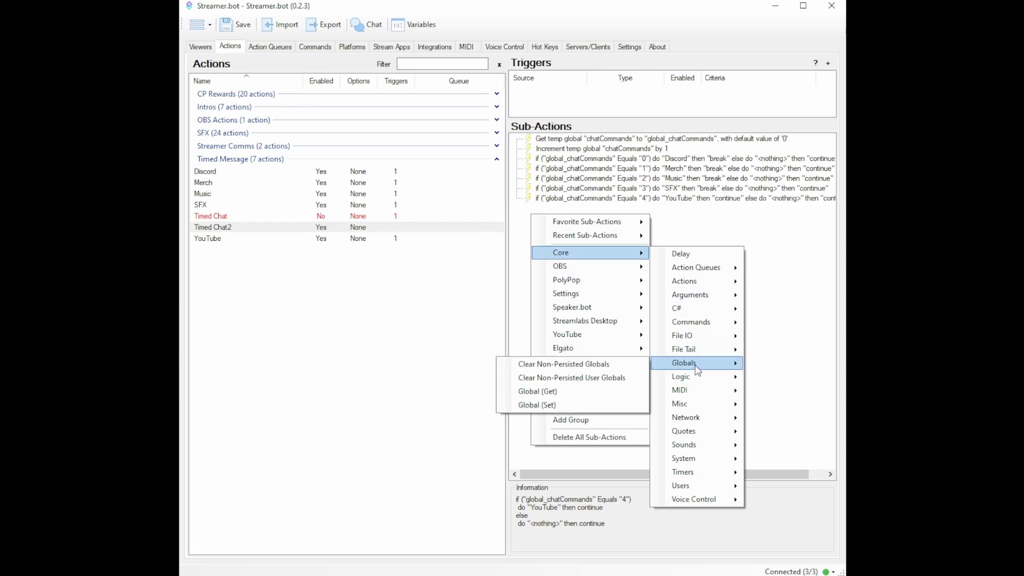
click(577, 406)
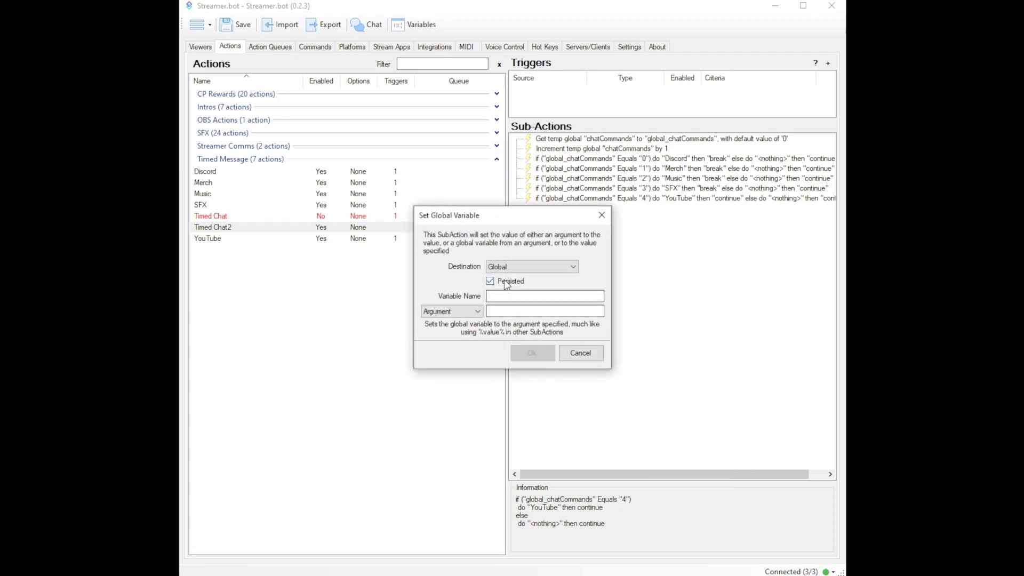
click(491, 283)
click(498, 295)
click(469, 311)
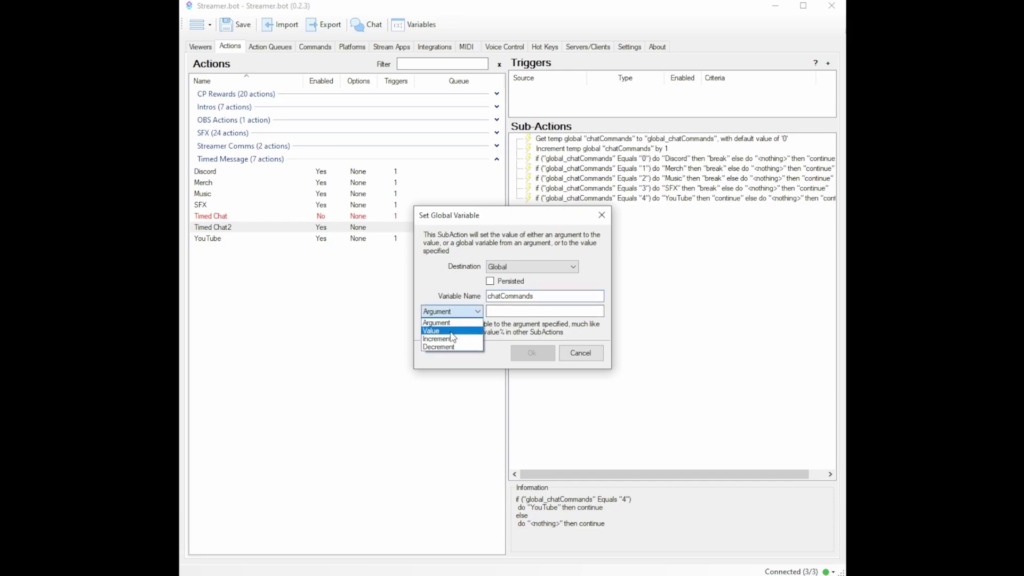
click(452, 332)
click(498, 312)
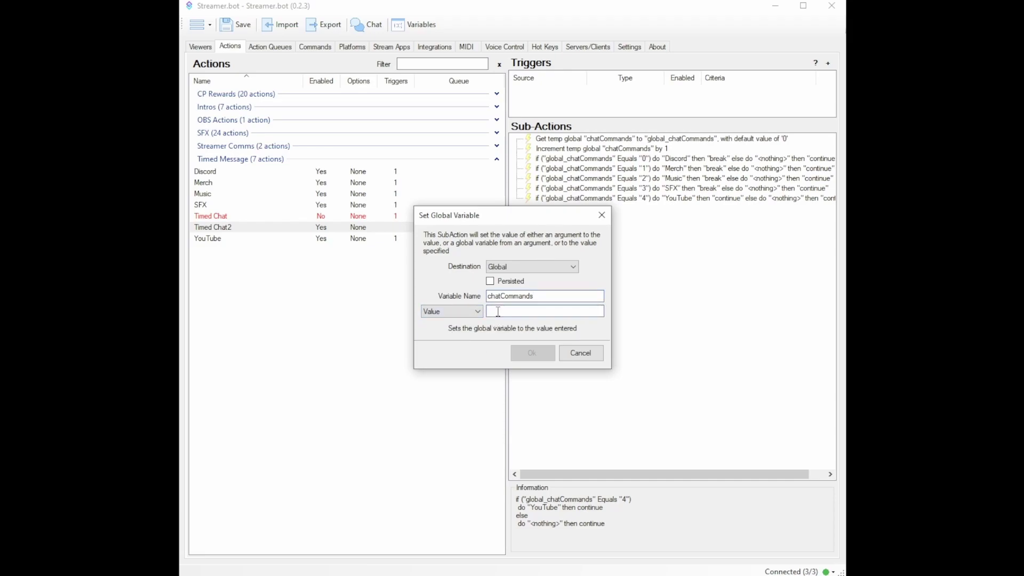
text(0)
key(Return)
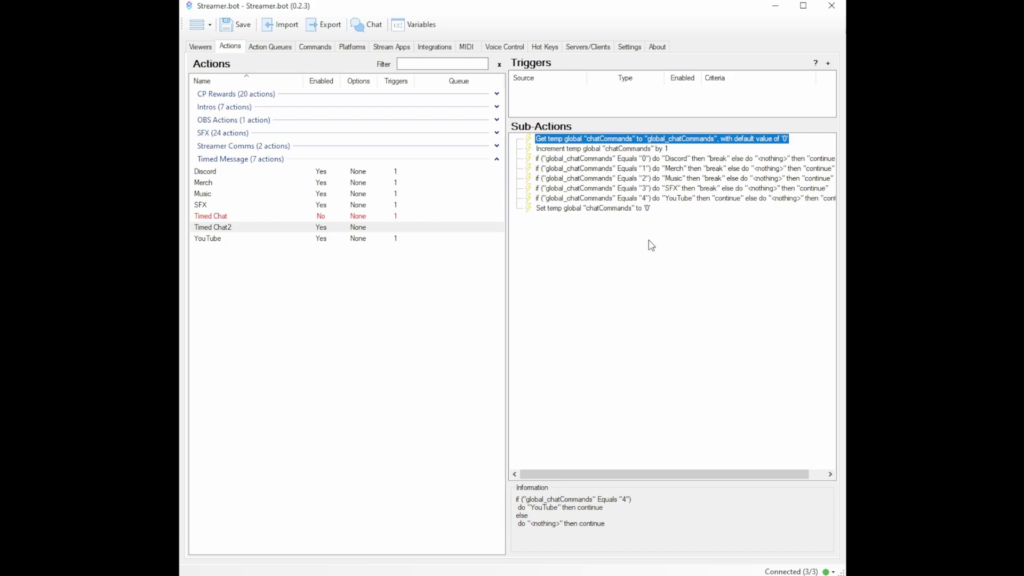
Add a Timed Actions trigger to Timed Chat2 using a new repeating timer named Timer Test with a 5-second interval.
right_click(524, 95)
mouse_move(576, 178)
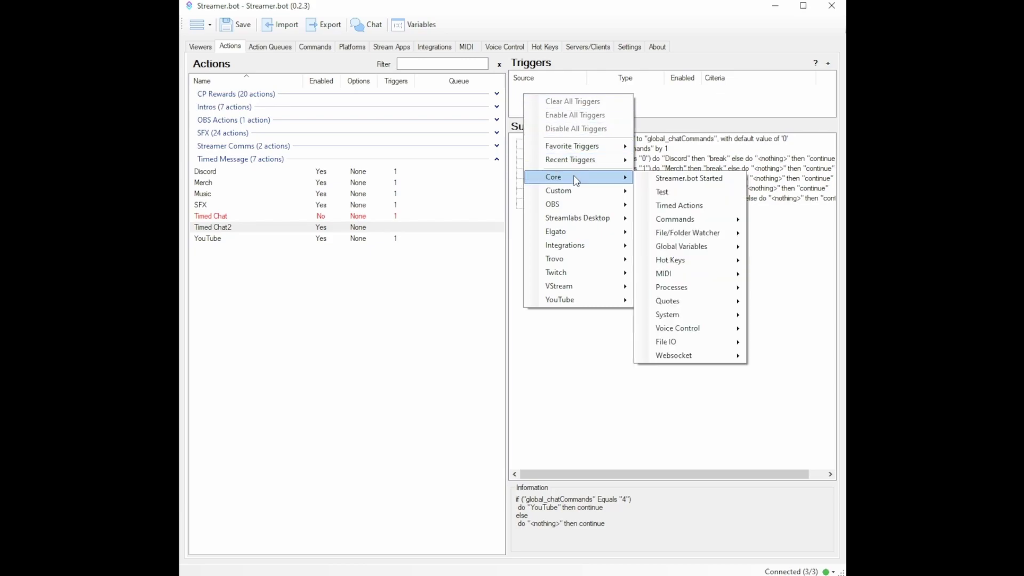
click(651, 208)
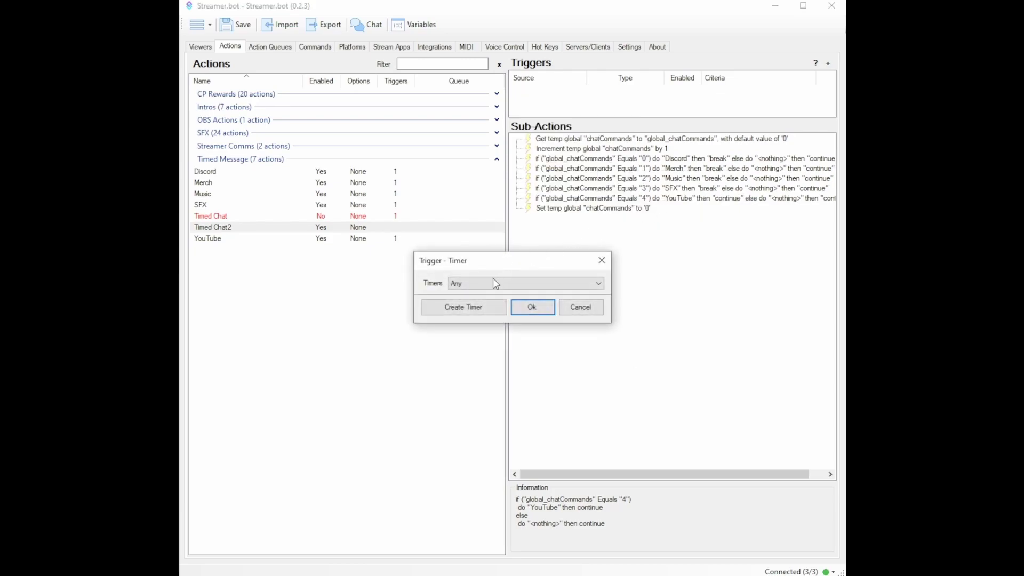
click(491, 309)
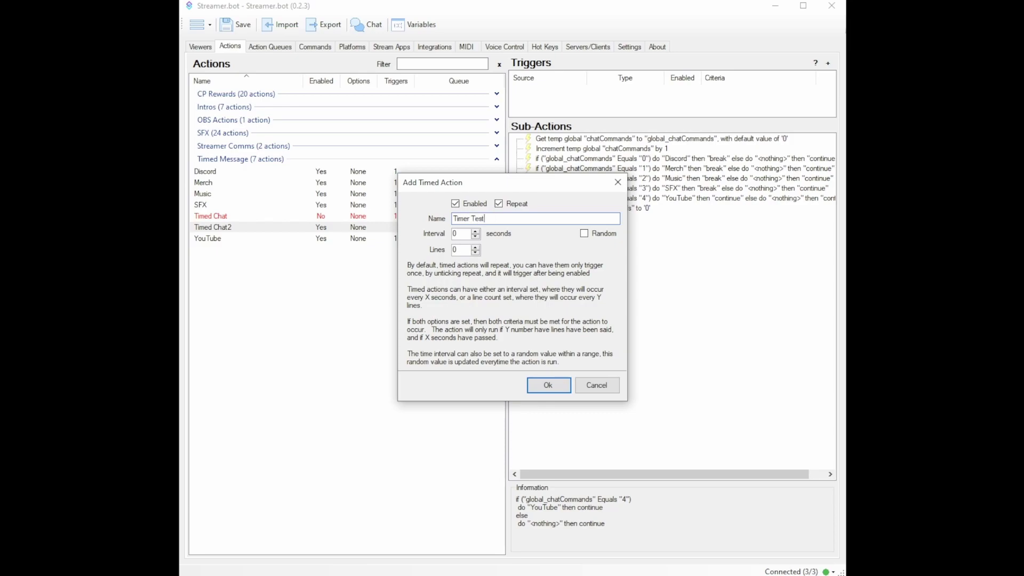
double_click(455, 233)
text(5)
click(550, 386)
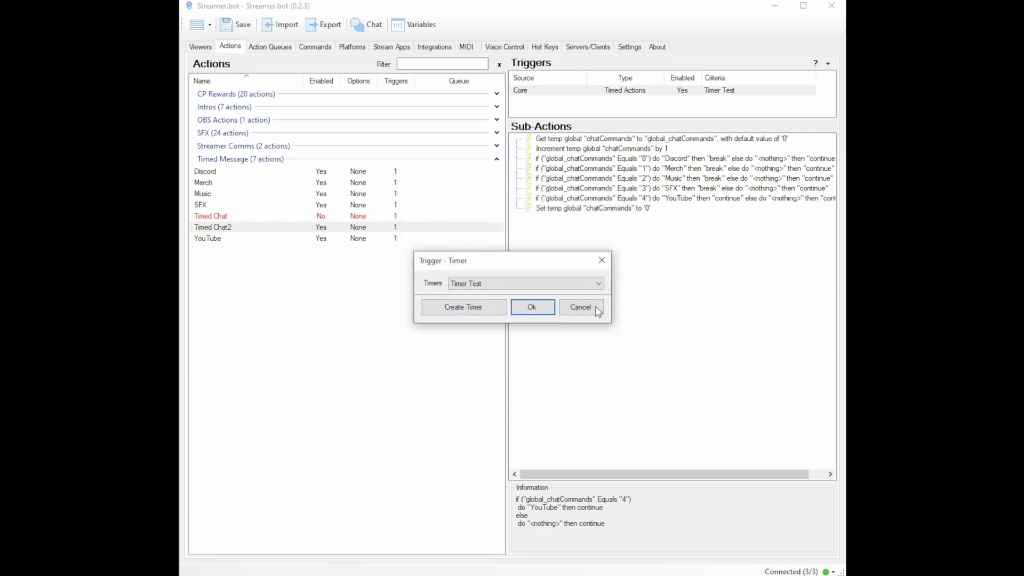
click(532, 309)
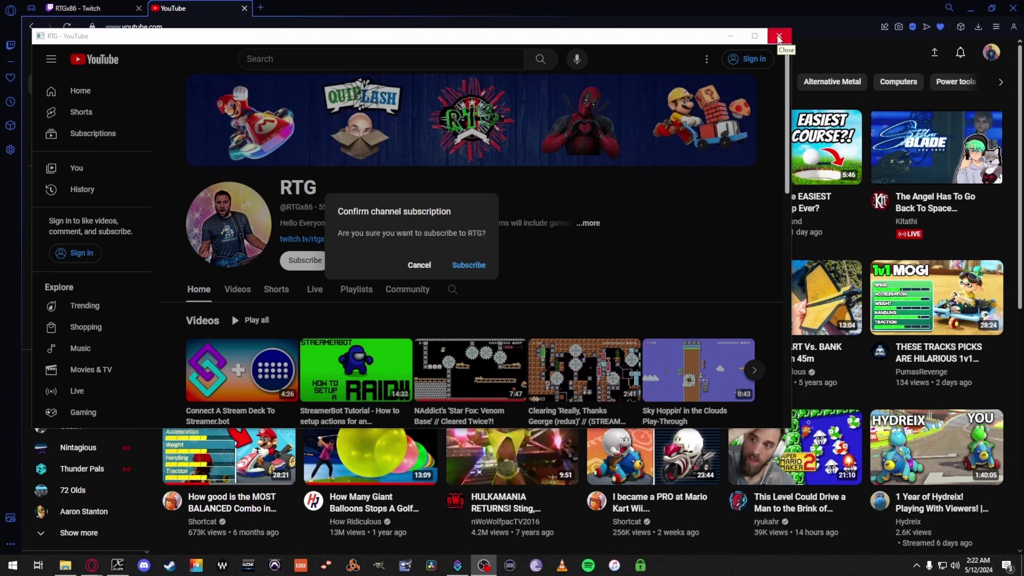
Close the YouTube channel pop-up and examine the channel link and its ?sub_confirmation=1 suffix in the YouTube action's Twitch message.
click(778, 37)
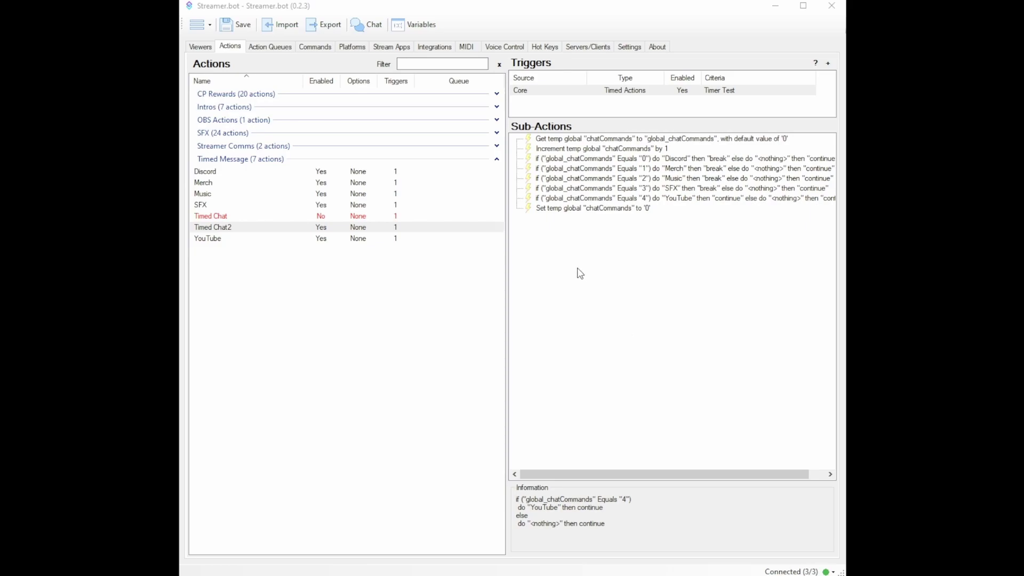
click(322, 240)
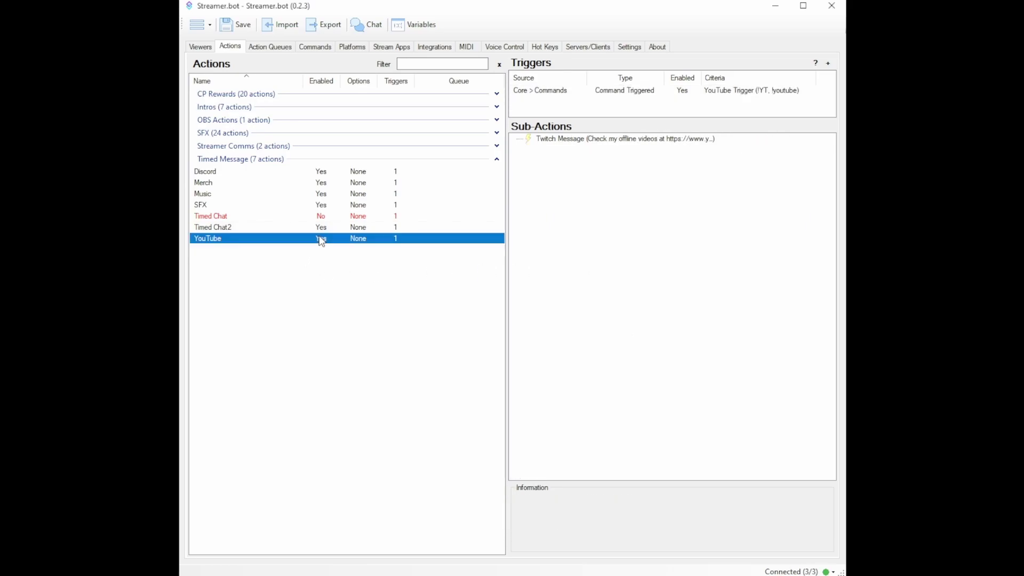
double_click(635, 140)
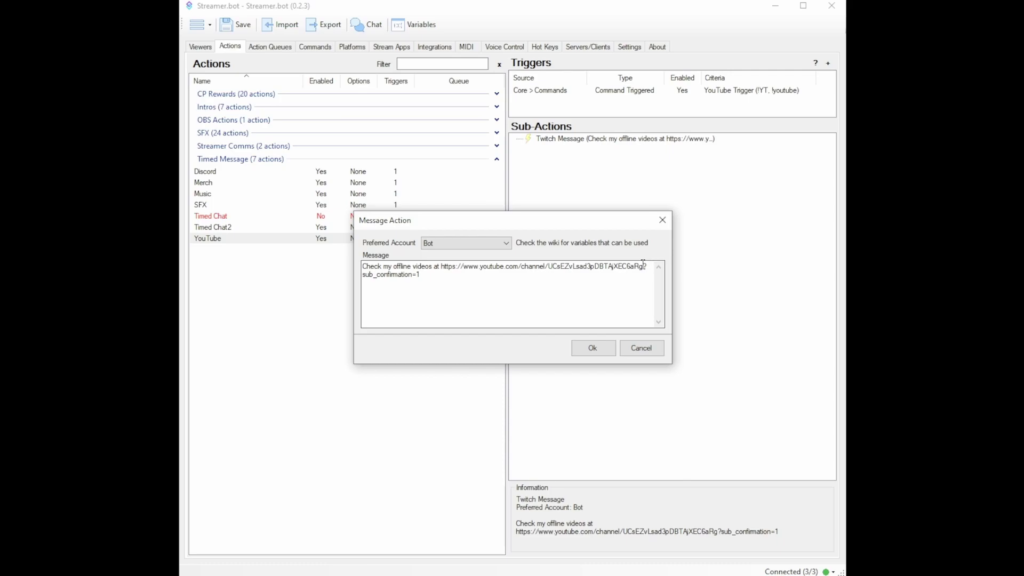
drag(645, 266, 441, 267)
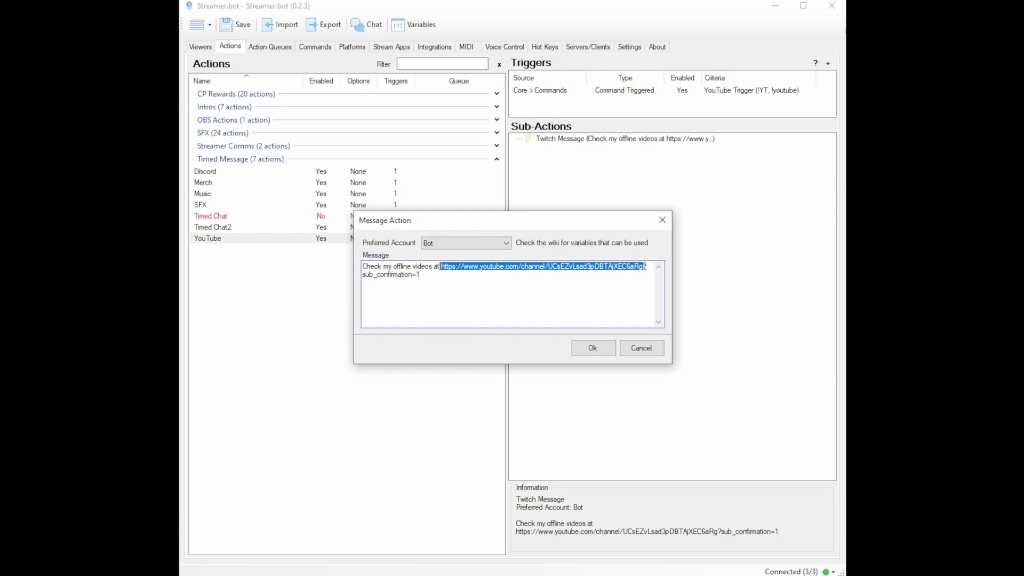
mouse_move(646, 266)
mouse_down()
mouse_move(631, 290)
mouse_move(644, 273)
mouse_up()
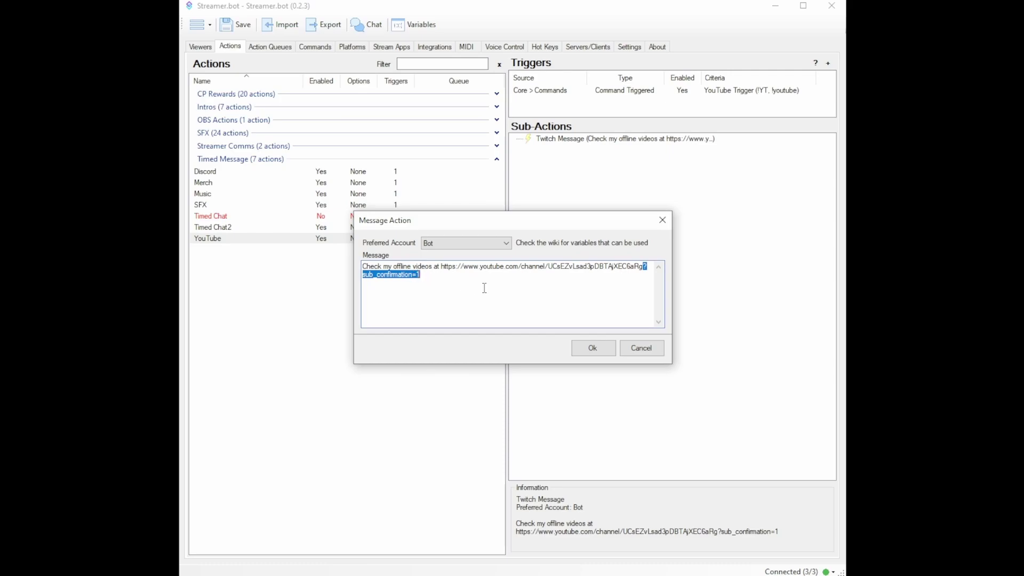
click(602, 351)
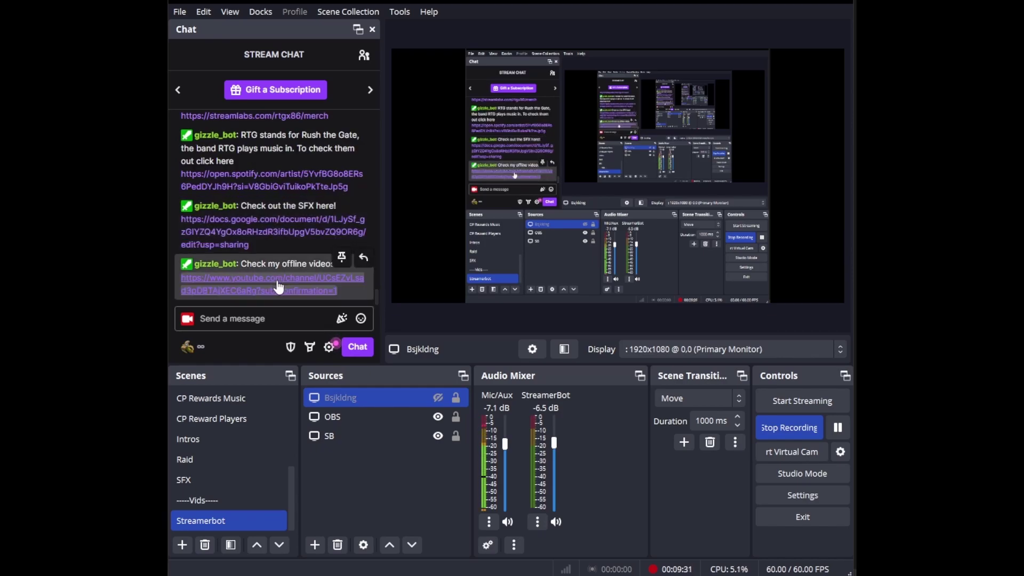
Switch to OBS and open the YouTube channel link from the bot's offline-videos message in the stream chat.
ctrl+click(433, 421)
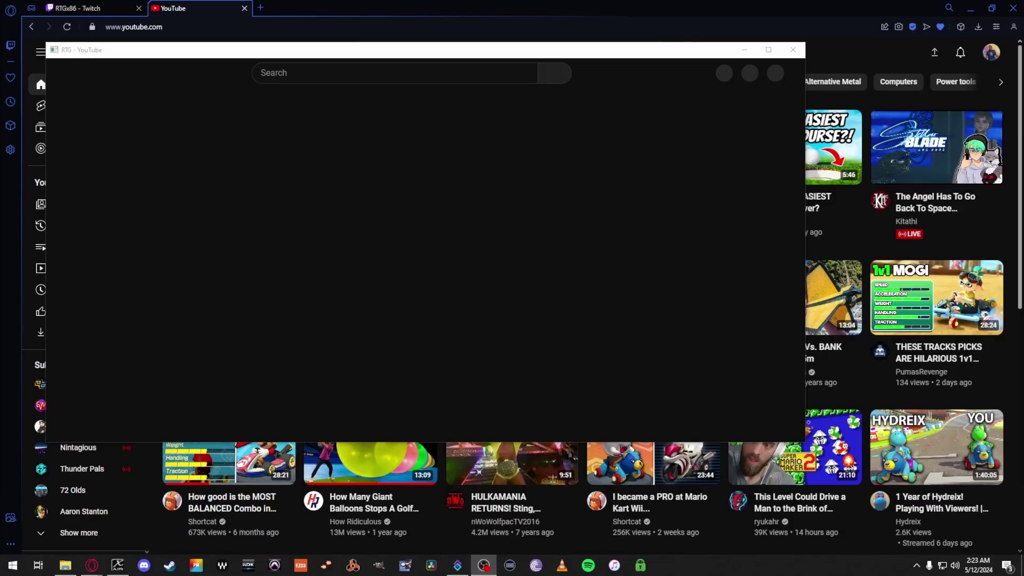